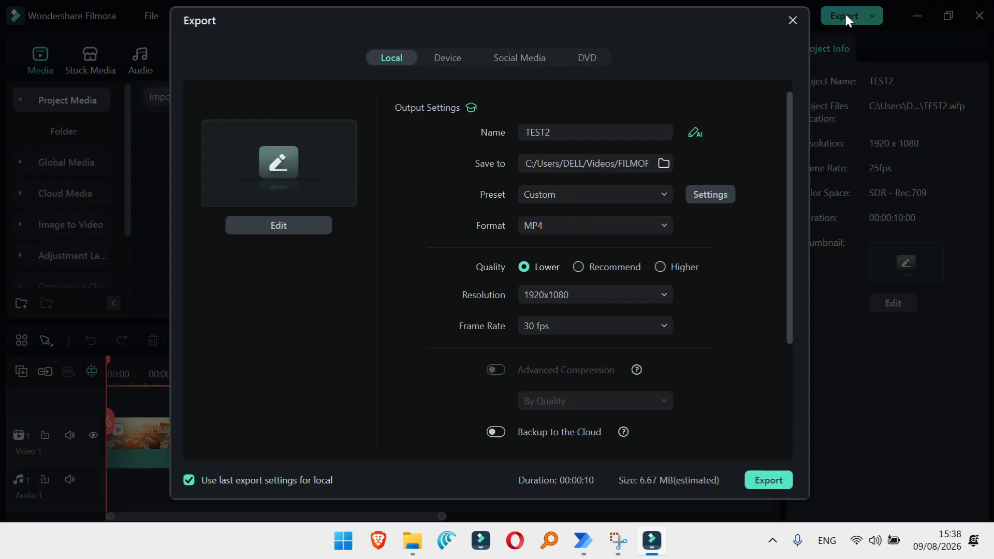
Step: Export the TEST2 project as an MP4 with the current local settings and close the finished export window
{"action": "left_click", "coordinate": [769, 480]}
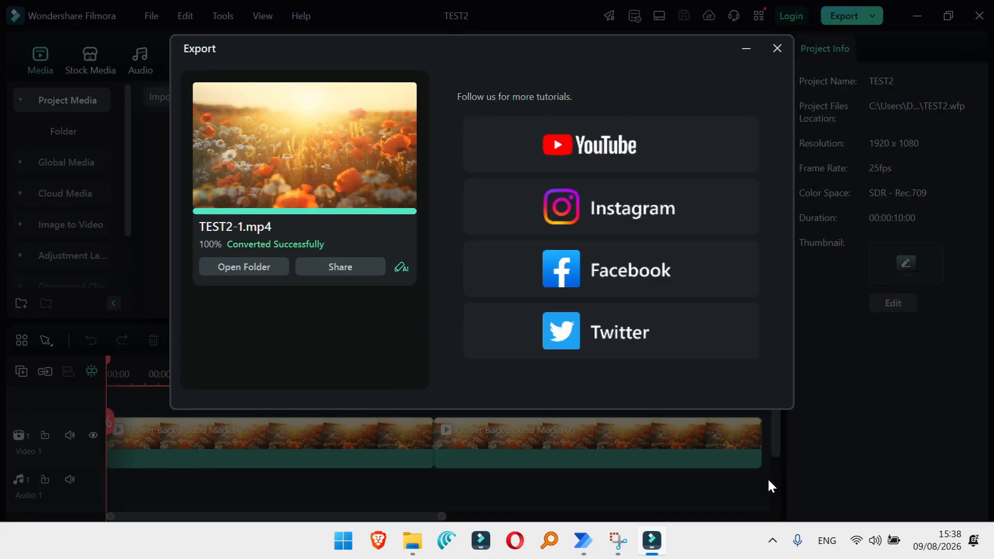
{"action": "left_click", "coordinate": [777, 48]}
Step: Switch to the FILMORAVERSIGPTNOSHUTDOWN flow in Power Automate and review its actions from the final wait back to the beginning
{"action": "mouse_move", "coordinate": [584, 541]}
{"action": "left_click", "coordinate": [668, 461]}
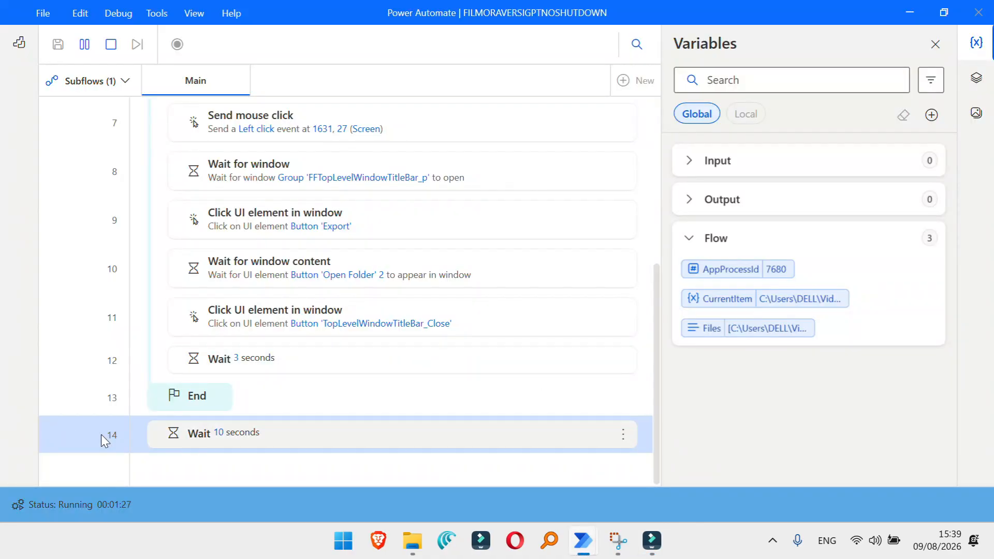
{"action": "scroll", "coordinate": [464, 388], "scroll_direction": "down", "scroll_amount": 1}
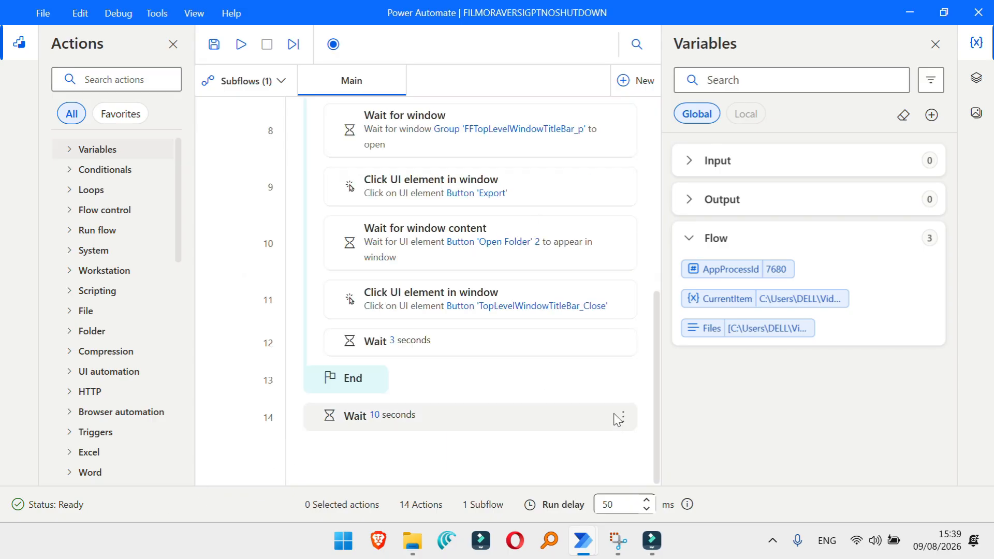
{"action": "scroll", "coordinate": [613, 377], "scroll_direction": "up", "scroll_amount": 2}
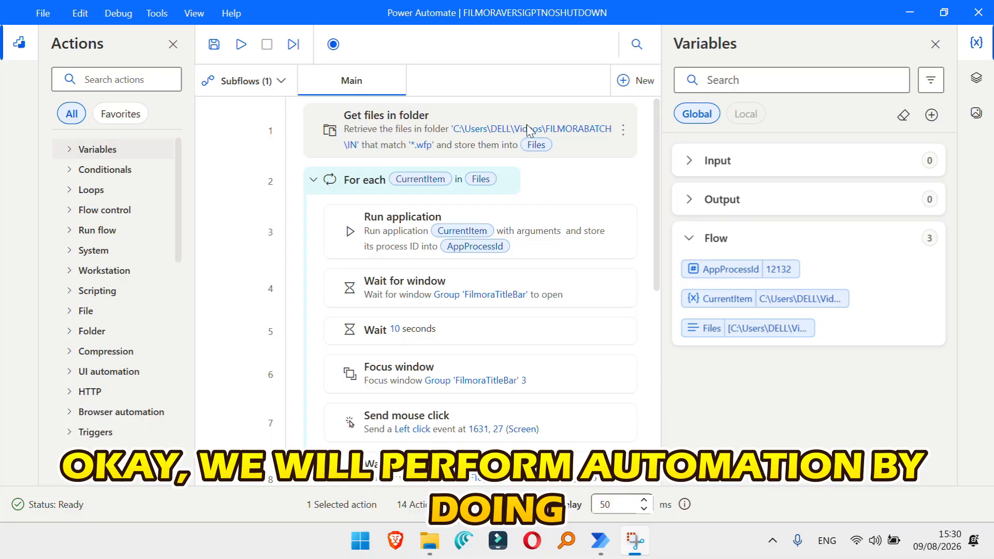
Step: Switch to File Explorer and inspect the TEST1.wfp and TEST2.wfp project files in the IN folder
{"action": "left_click", "coordinate": [437, 544]}
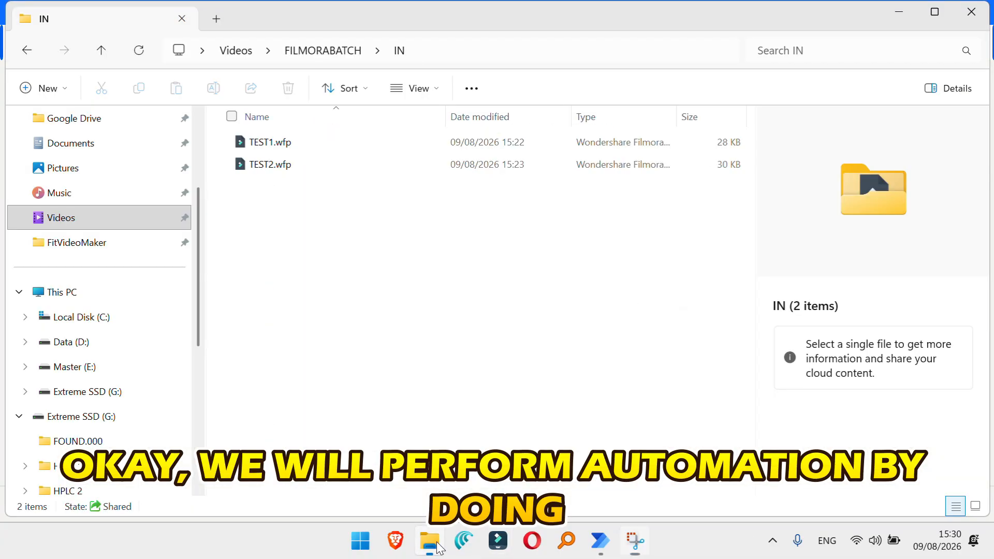
{"action": "left_click", "coordinate": [283, 147]}
{"action": "left_click", "coordinate": [278, 165]}
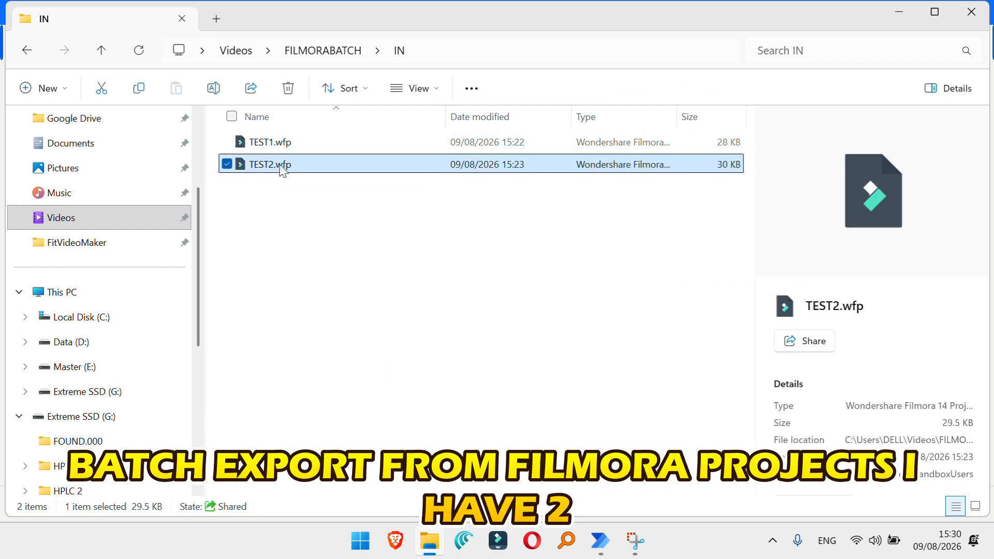
{"action": "left_click", "coordinate": [288, 147]}
{"action": "left_click", "coordinate": [284, 164]}
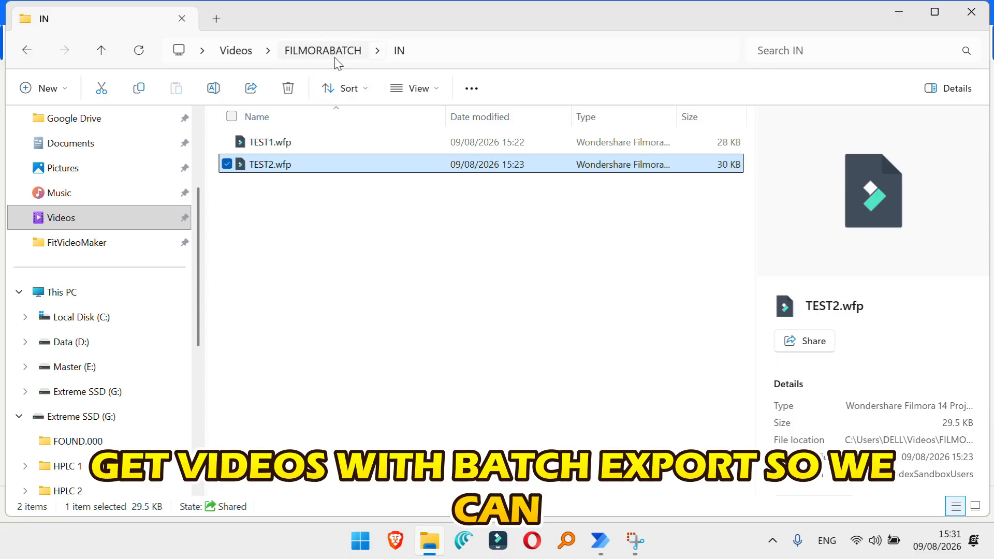
{"action": "left_click", "coordinate": [313, 144]}
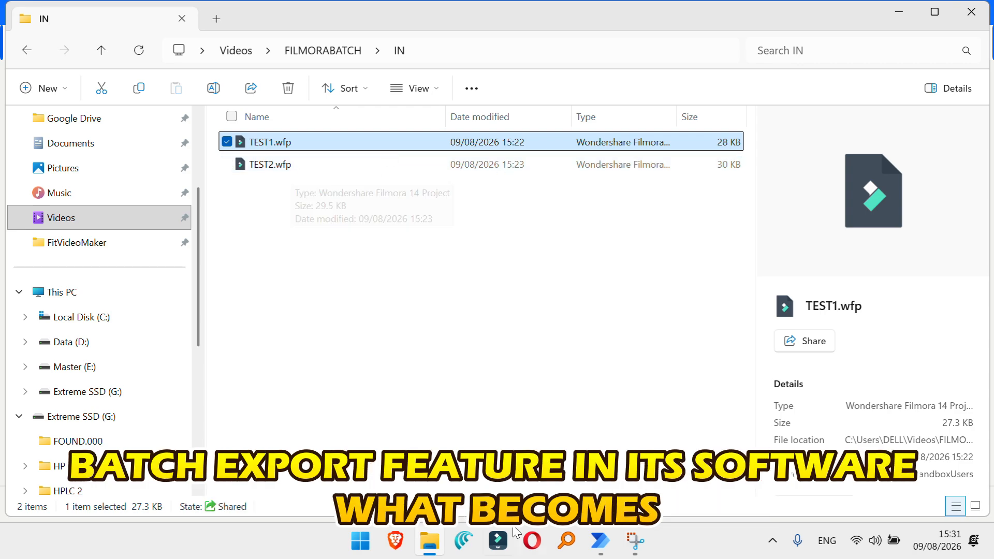
Step: Launch Wondershare Filmora, then return to the IN folder in File Explorer and select TEST1.wfp
{"action": "left_click", "coordinate": [499, 540]}
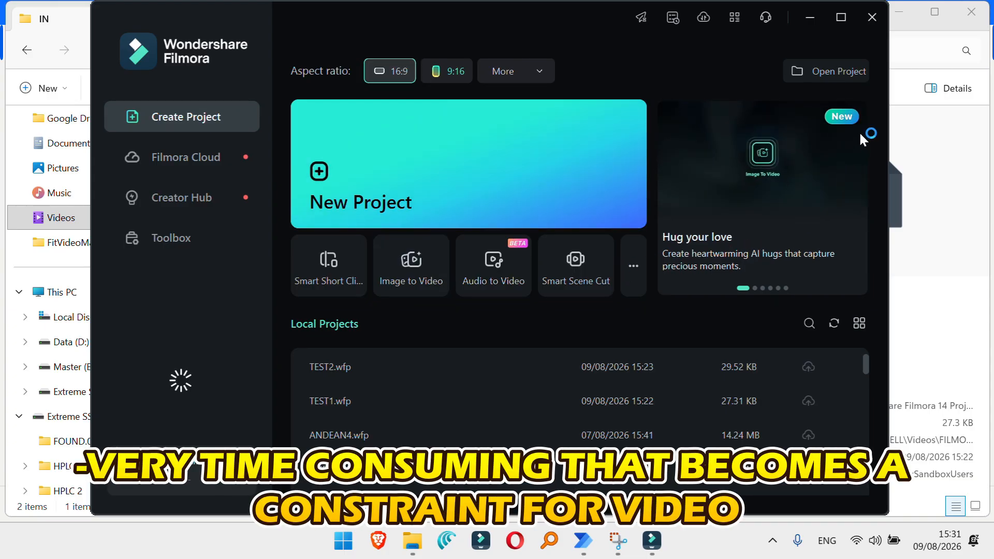
{"action": "left_click", "coordinate": [924, 136]}
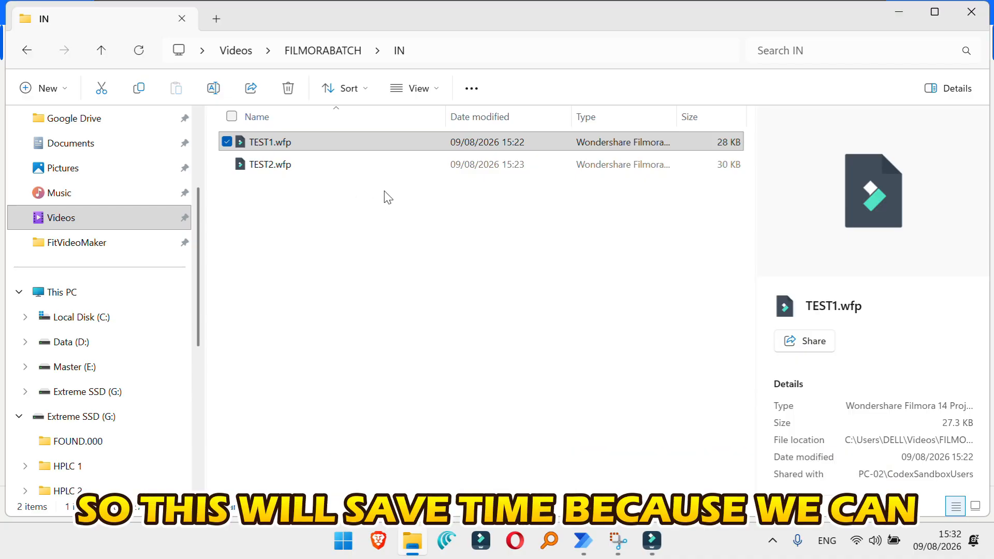
{"action": "left_click", "coordinate": [317, 168]}
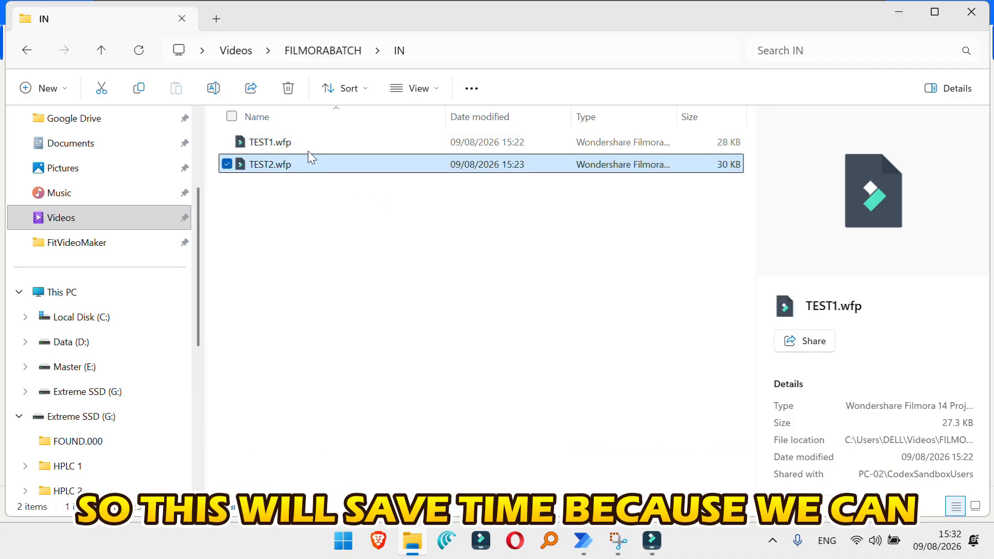
{"action": "left_click", "coordinate": [306, 145]}
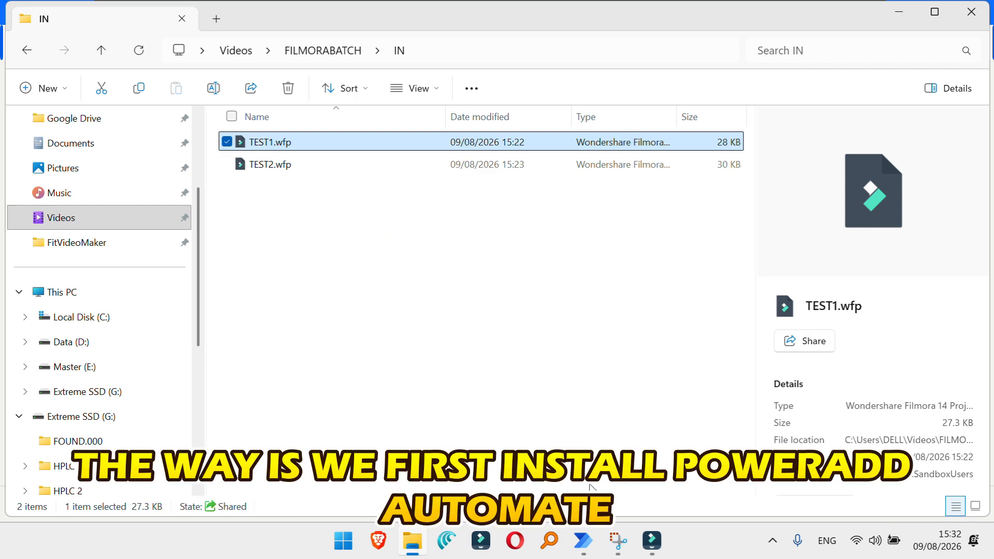
Step: Select the FILMORAVERSIGPT flow in Power Automate's flow list, then bring up the FILMORAVERSIGPTNOSHUTDOWN flow editor
{"action": "left_click", "coordinate": [583, 541]}
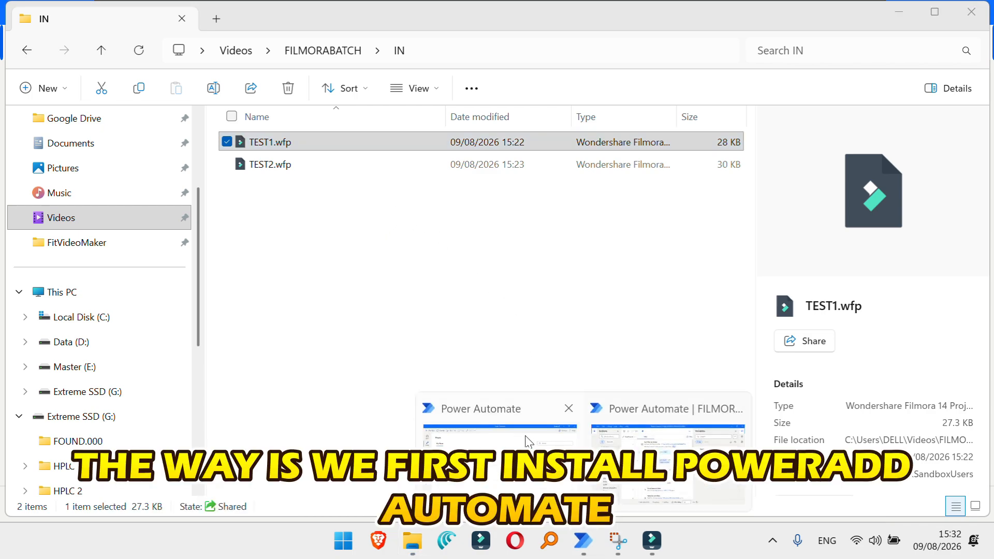
{"action": "left_click", "coordinate": [512, 434]}
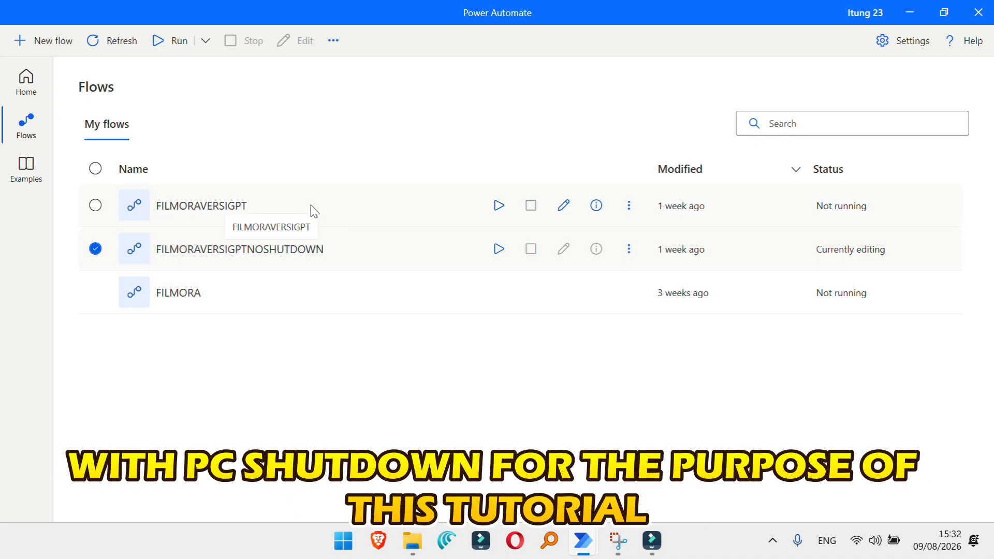
{"action": "left_click", "coordinate": [314, 209]}
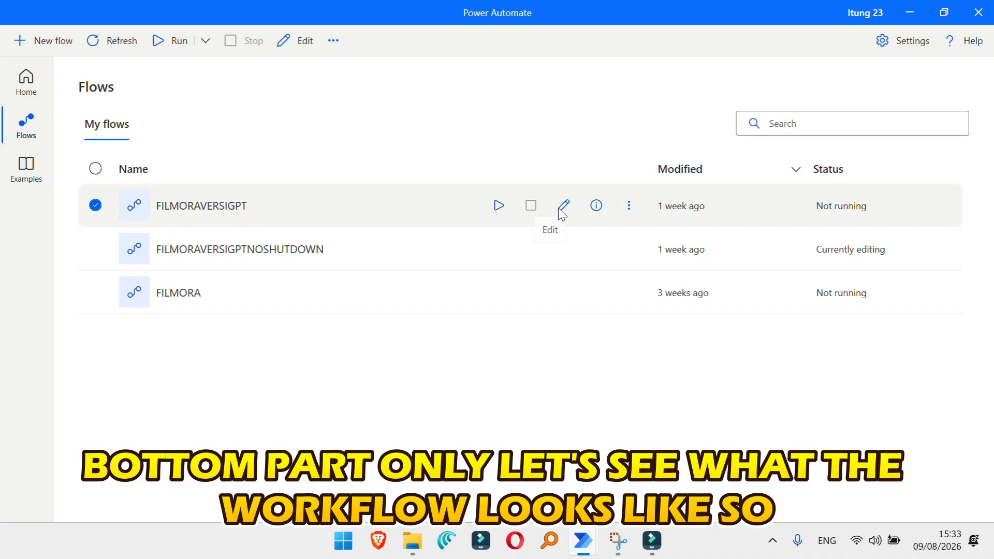
{"action": "left_click", "coordinate": [584, 541]}
{"action": "left_click", "coordinate": [658, 409]}
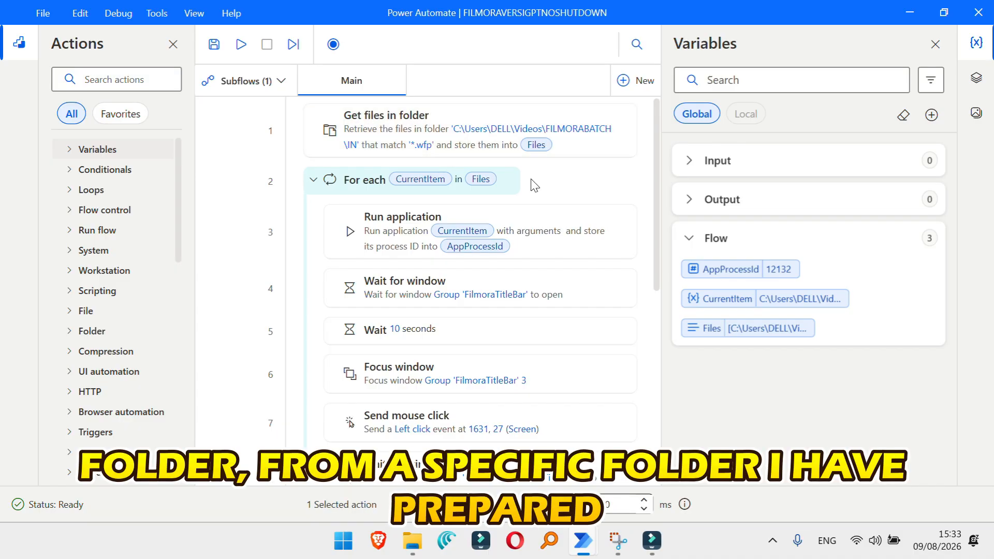
Step: Switch to File Explorer and examine the contents of the IN and OUT folders inside FILMORABATCH, finishing in IN
{"action": "left_click", "coordinate": [413, 541]}
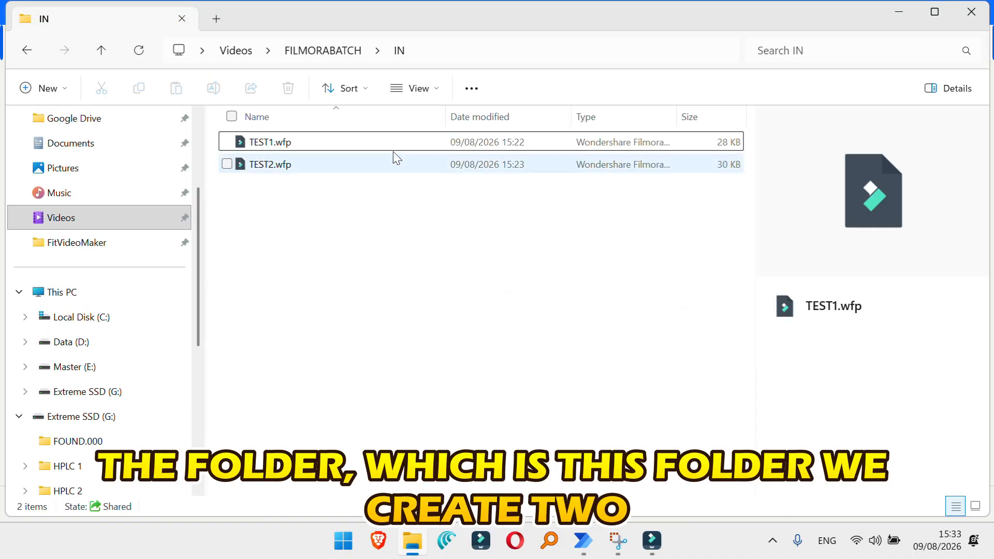
{"action": "left_click", "coordinate": [430, 51]}
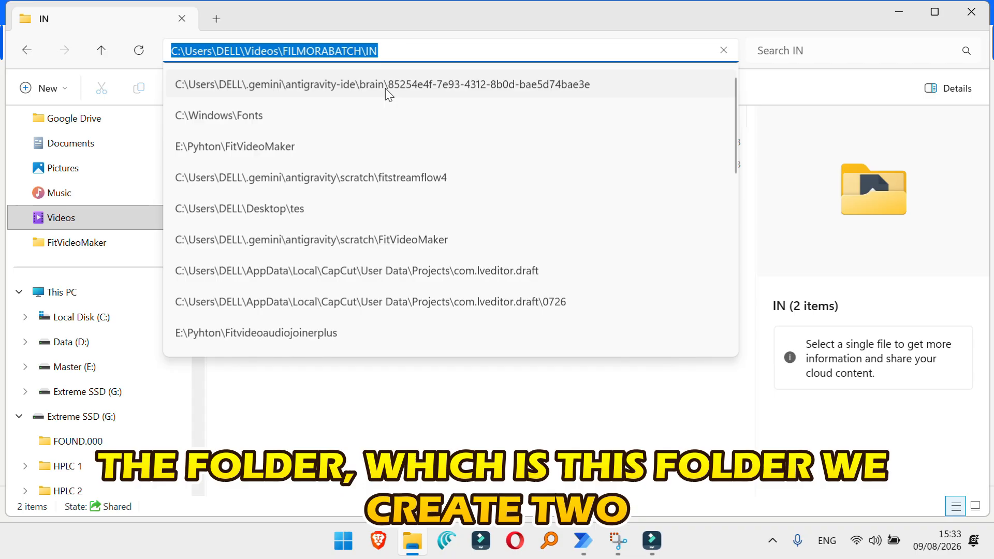
{"action": "left_click", "coordinate": [334, 429]}
{"action": "left_click", "coordinate": [330, 58]}
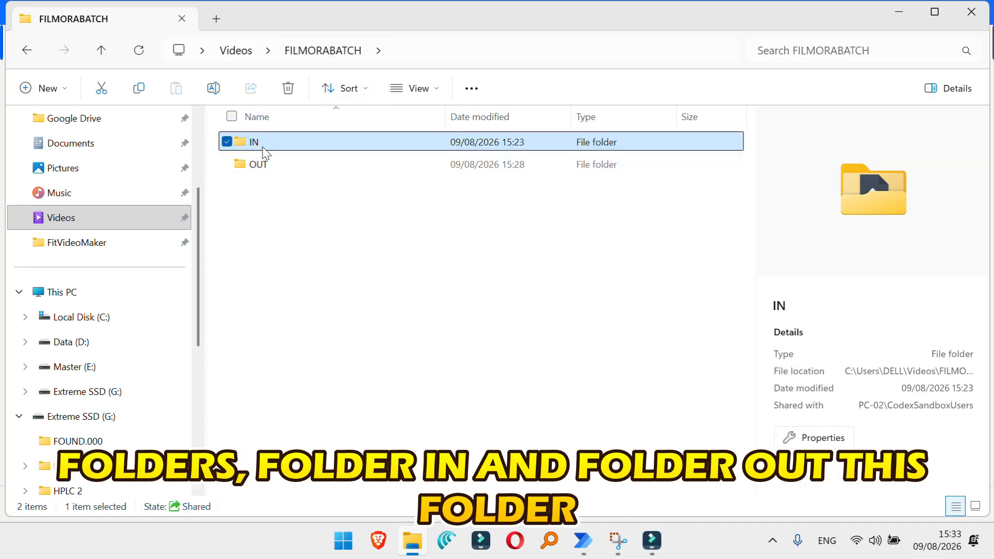
{"action": "double_click", "coordinate": [265, 150]}
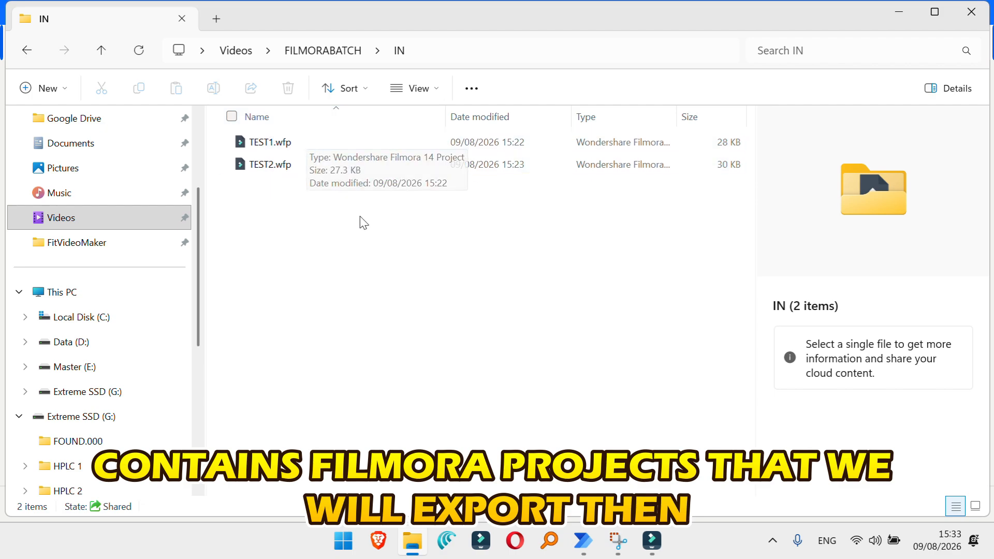
{"action": "left_click", "coordinate": [341, 50]}
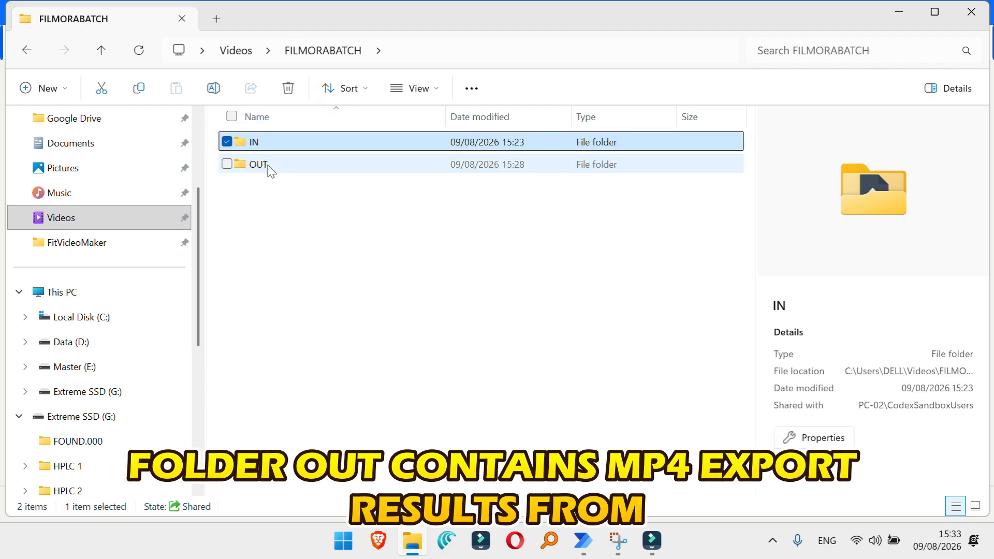
{"action": "double_click", "coordinate": [266, 166]}
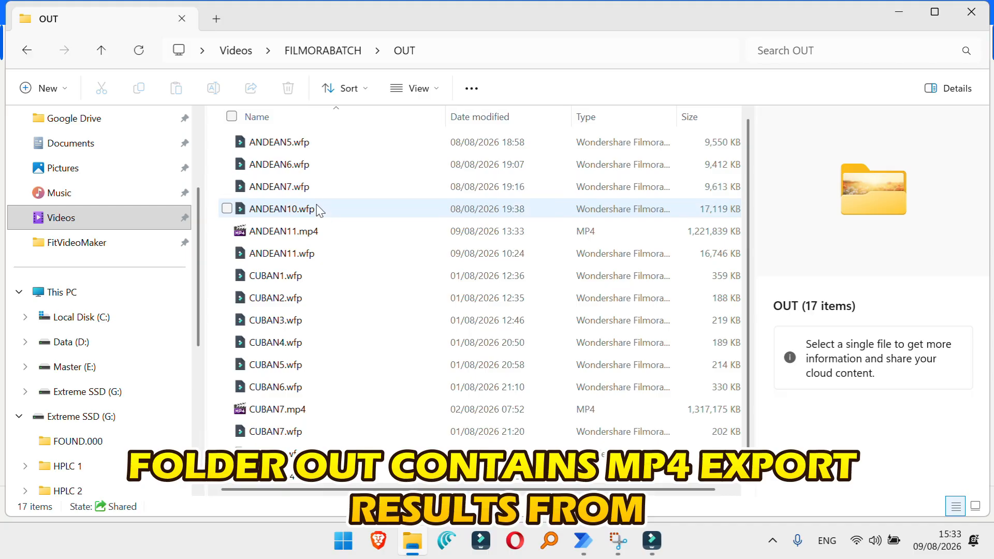
{"action": "left_click", "coordinate": [330, 51]}
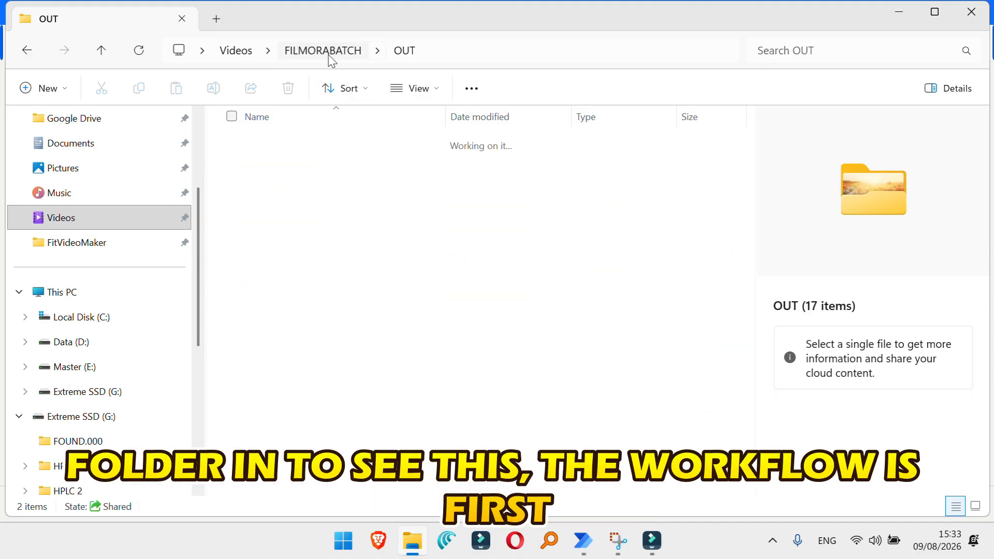
{"action": "double_click", "coordinate": [280, 146]}
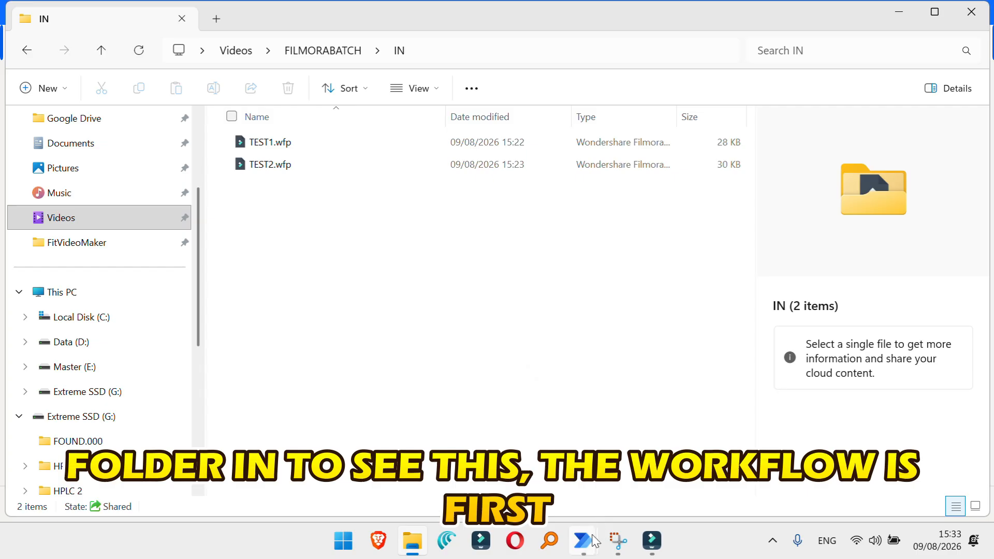
Step: Return to the FILMORAVERSIGPTNOSHUTDOWN flow in Power Automate and examine its actions from Get files in folder through the final wait
{"action": "mouse_move", "coordinate": [583, 541]}
{"action": "left_click", "coordinate": [596, 513]}
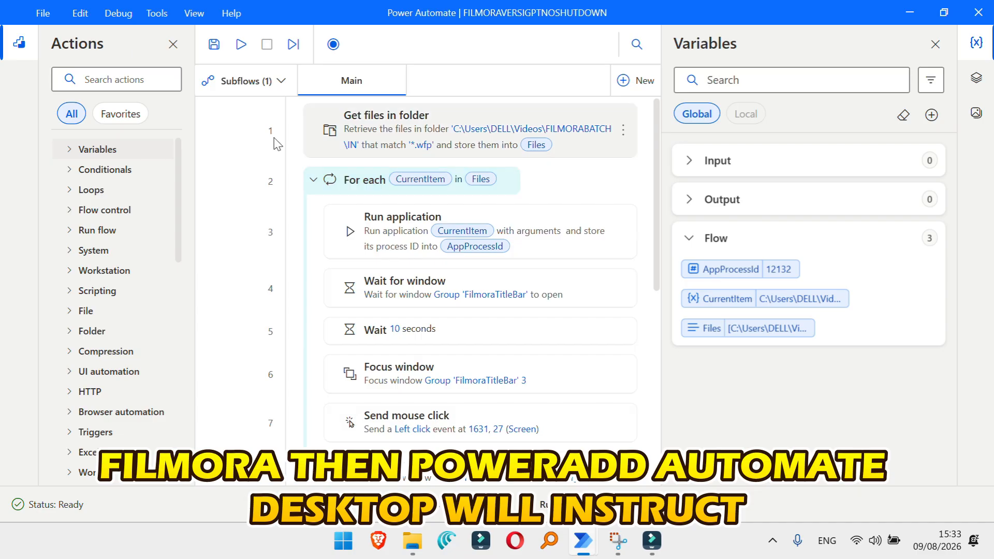
{"action": "scroll", "coordinate": [394, 231], "scroll_direction": "down", "scroll_amount": 3}
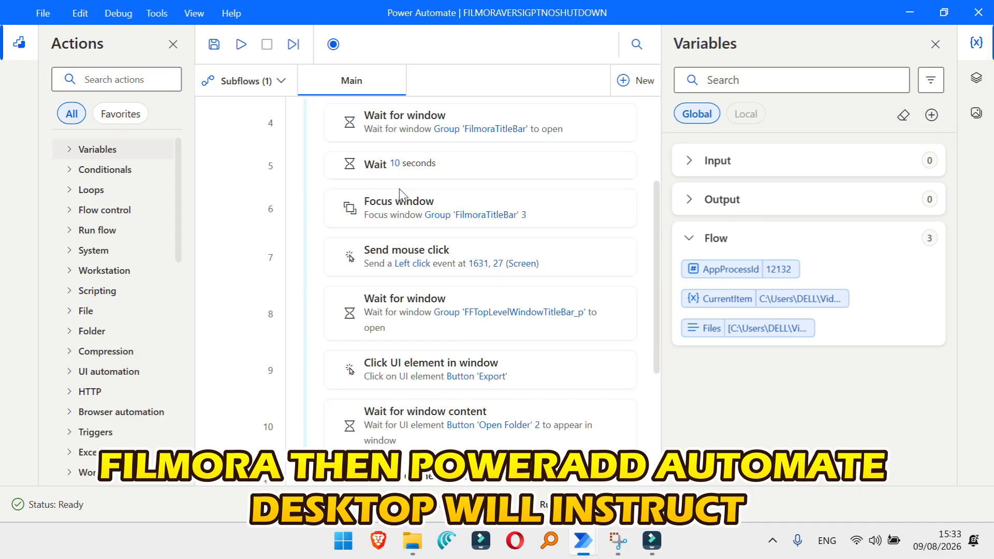
{"action": "scroll", "coordinate": [399, 189], "scroll_direction": "up", "scroll_amount": 3}
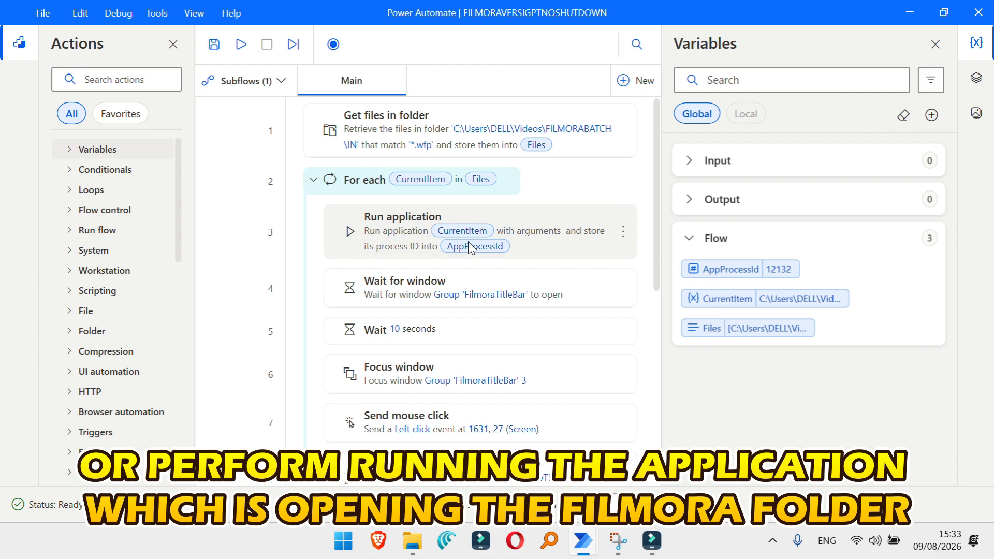
{"action": "scroll", "coordinate": [373, 242], "scroll_direction": "down", "scroll_amount": 3}
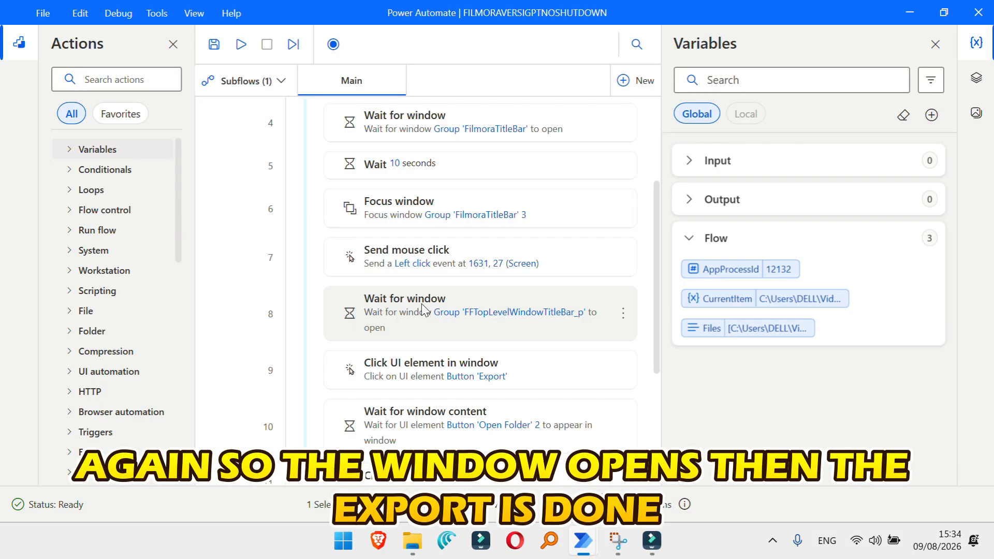
{"action": "scroll", "coordinate": [421, 304], "scroll_direction": "down", "scroll_amount": 3}
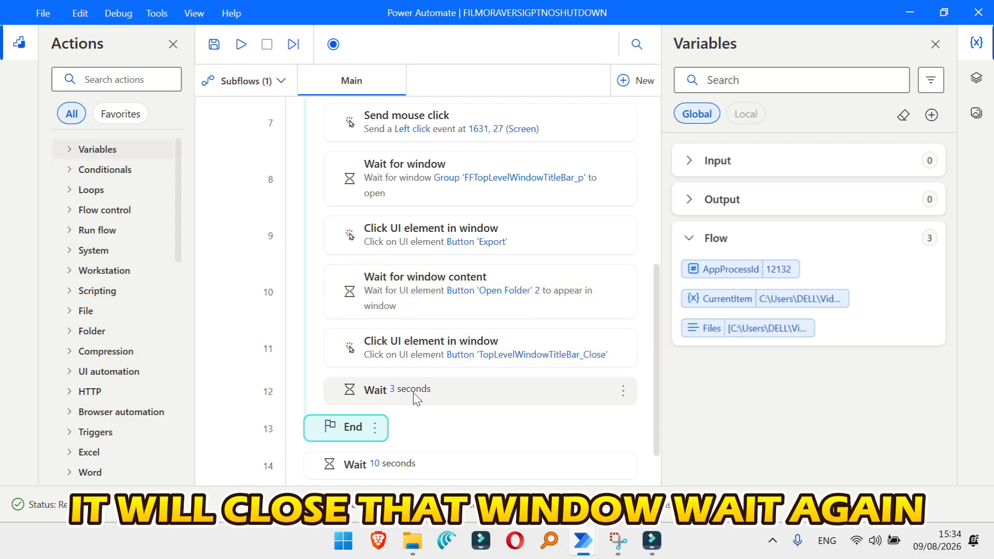
{"action": "scroll", "coordinate": [414, 394], "scroll_direction": "up", "scroll_amount": 5}
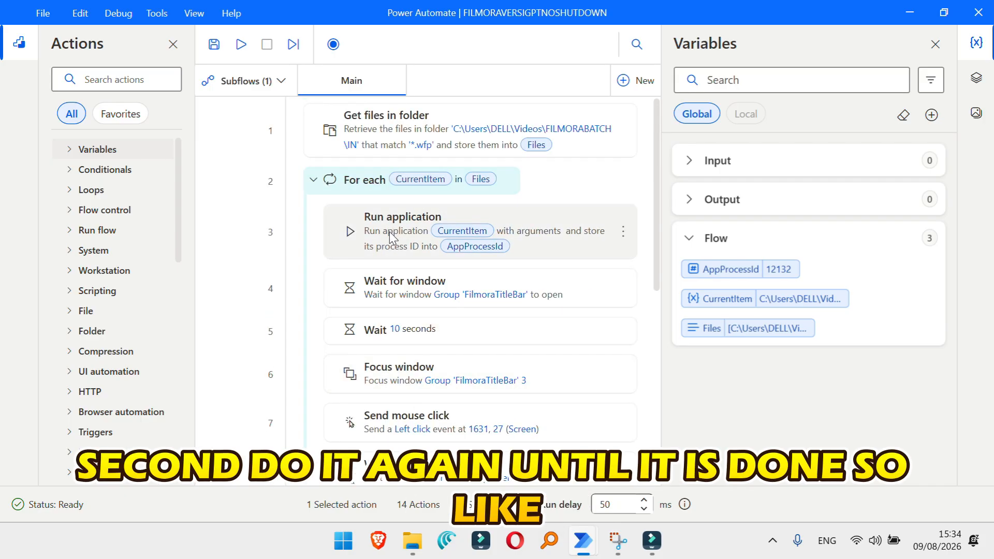
{"action": "scroll", "coordinate": [411, 301], "scroll_direction": "down", "scroll_amount": 5}
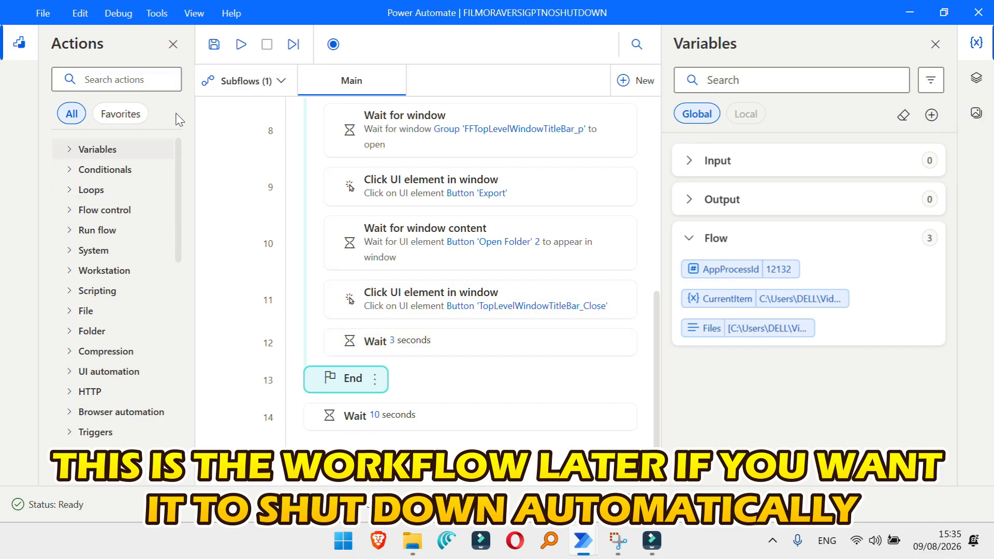
Step: Search the available flow actions for "SHUTWOT"
{"action": "left_click", "coordinate": [143, 78]}
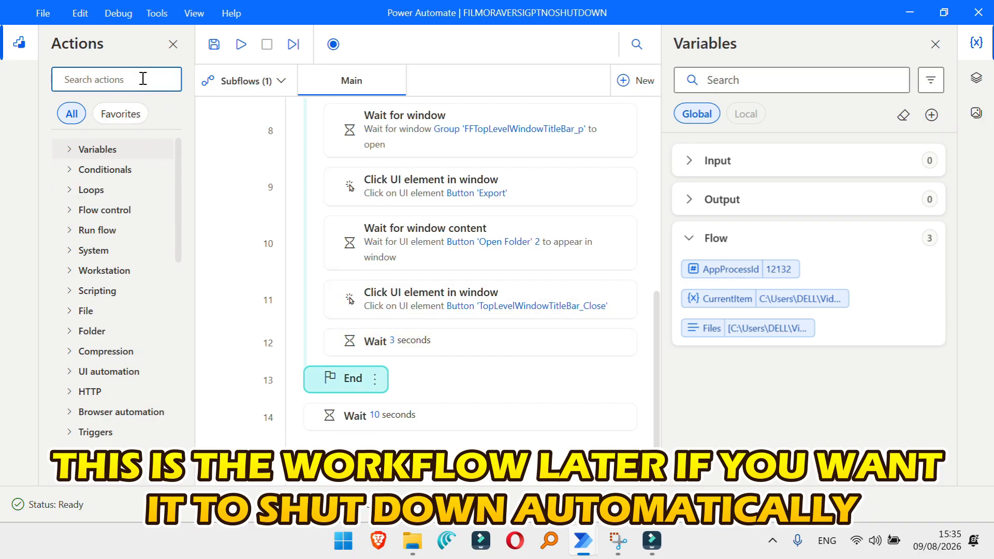
{"action": "type", "text": "P"}
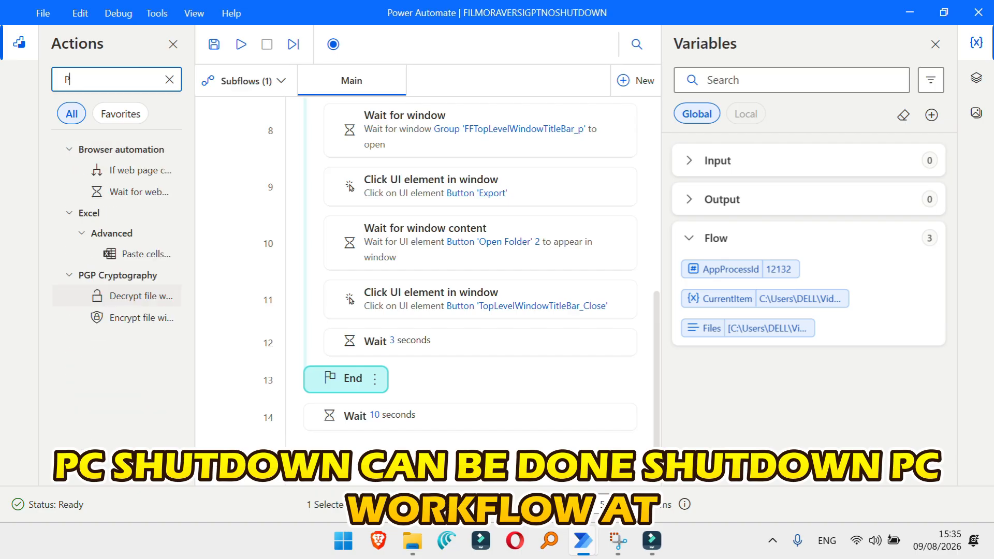
{"action": "key", "text": "BackSpace"}
{"action": "type", "text": "SHUTWOT"}
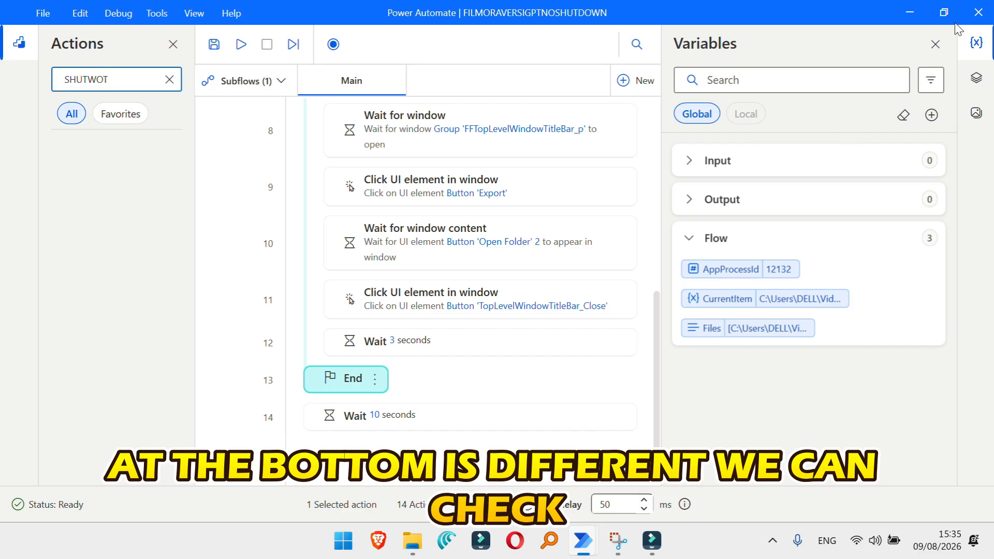
Step: Save and close the FILMORAVERSIGPTNOSHUTDOWN flow, then open the FILMORAVERSIGPT flow for editing in Power Automate
{"action": "left_click", "coordinate": [978, 12]}
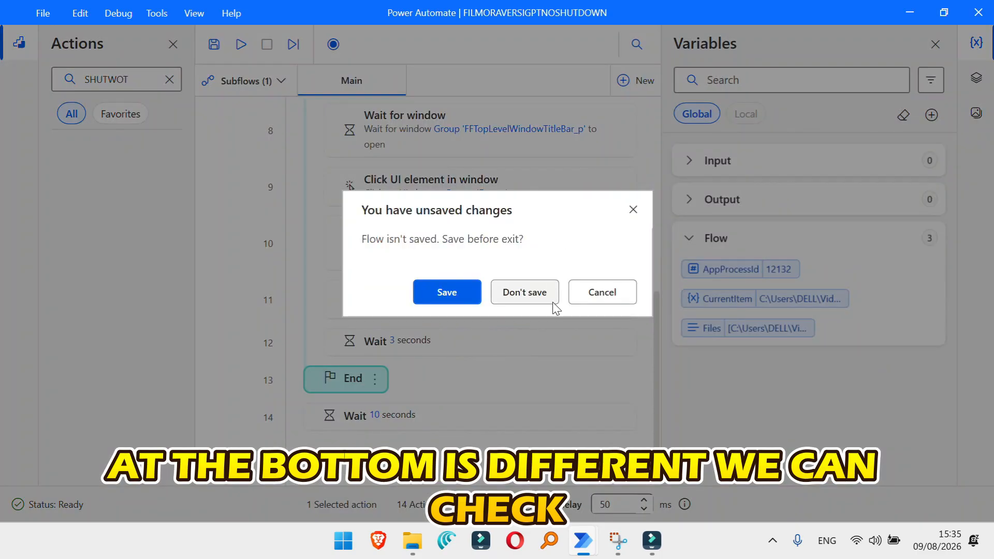
{"action": "left_click", "coordinate": [455, 291]}
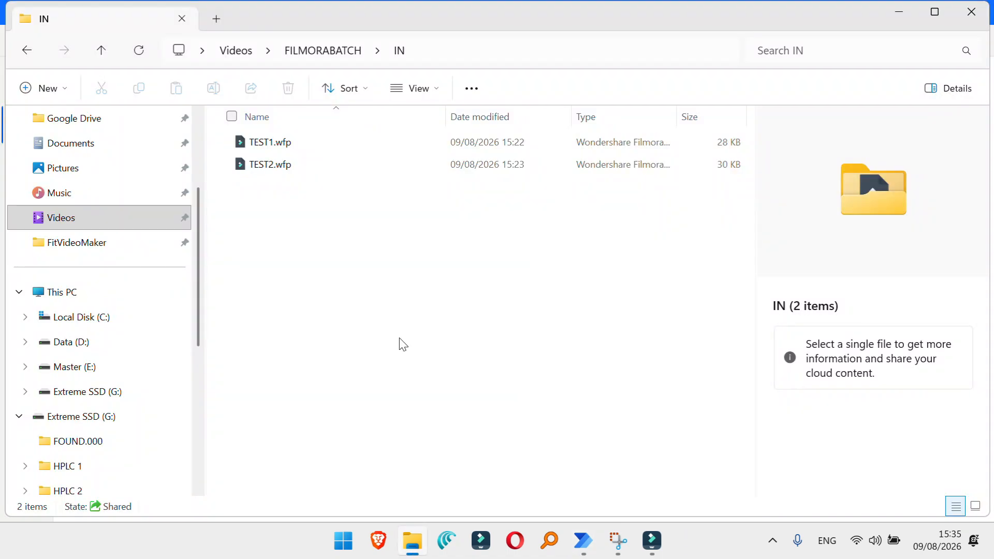
{"action": "left_click", "coordinate": [584, 540]}
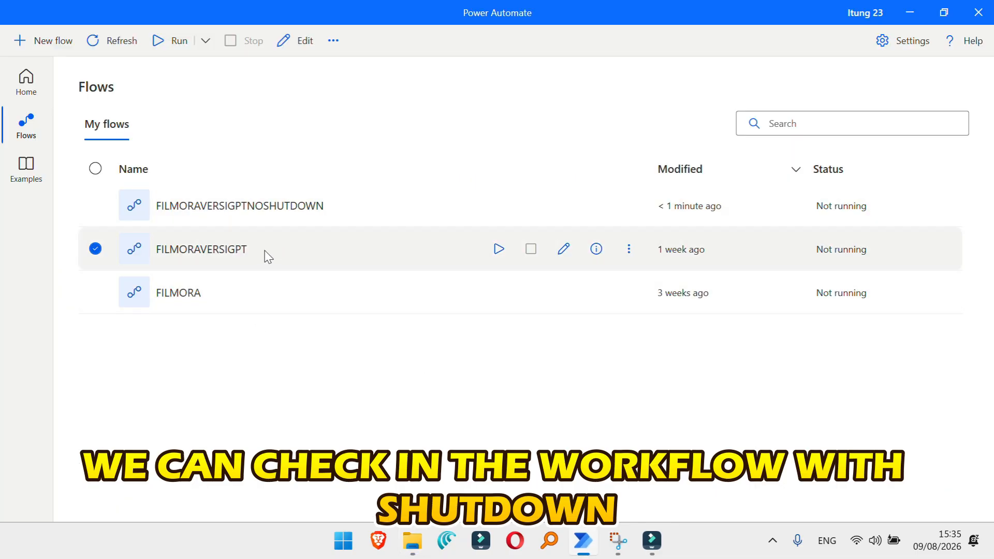
{"action": "left_click", "coordinate": [565, 250]}
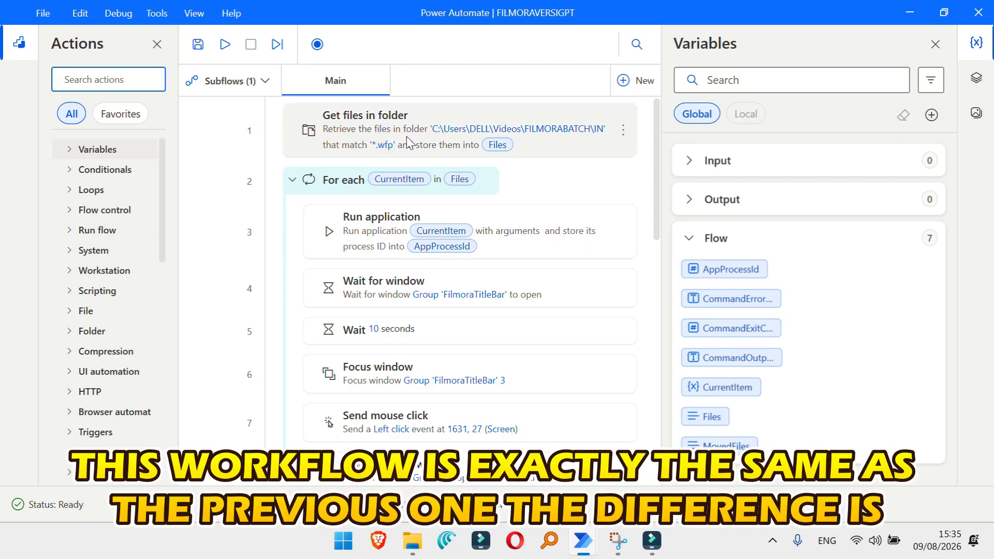
Step: Examine the FILMORAVERSIGPT flow through its last action and inspect the Run DOS command settings without changing them
{"action": "scroll", "coordinate": [409, 142], "scroll_direction": "down", "scroll_amount": 10}
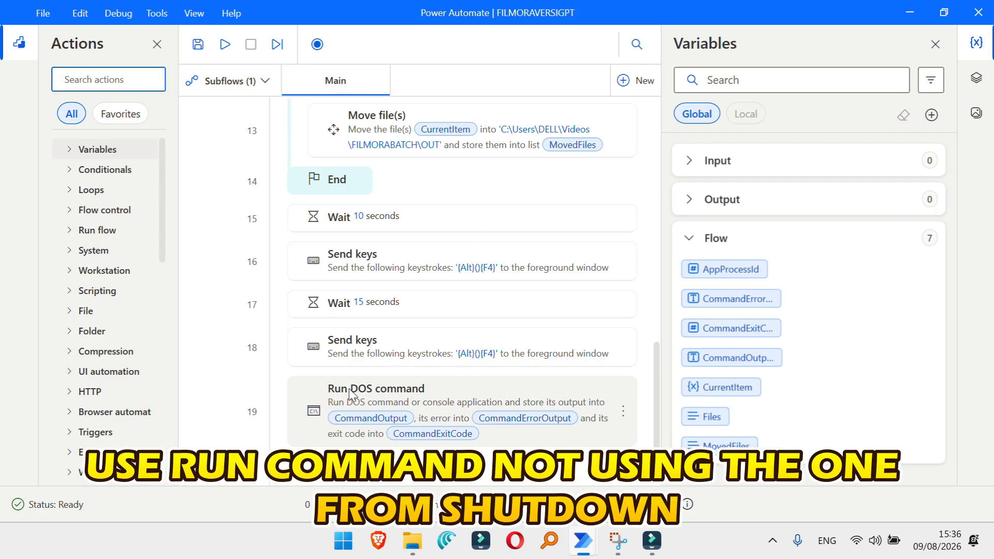
{"action": "left_click", "coordinate": [415, 399]}
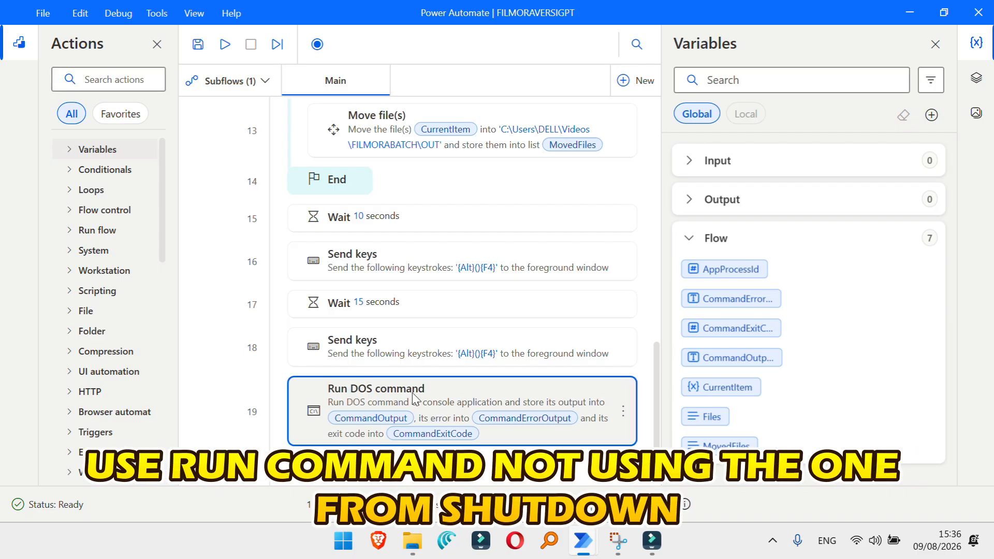
{"action": "double_click", "coordinate": [463, 391]}
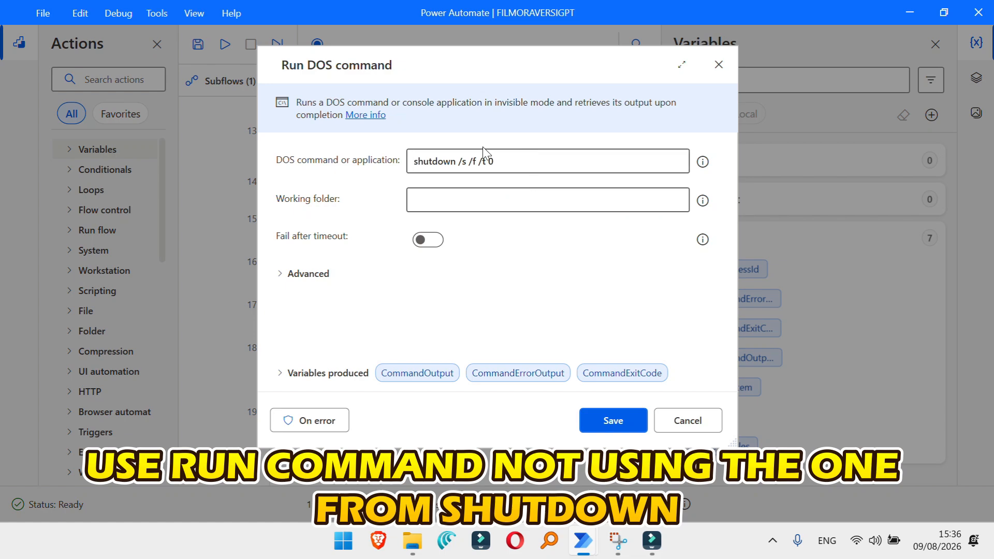
{"action": "left_click", "coordinate": [687, 421]}
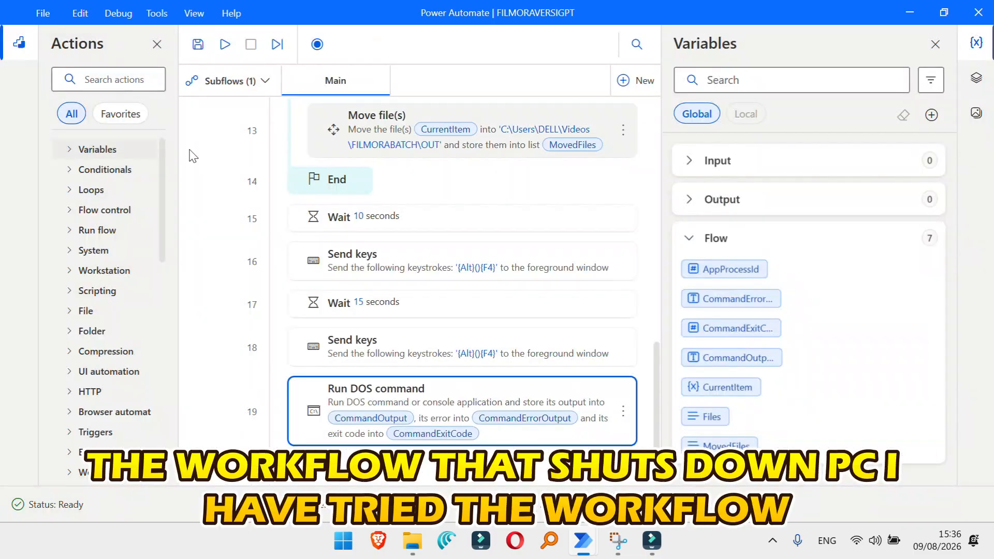
Step: Search the available flow actions for "SHUTDOWN", then clear the search and close the FILMORAVERSIGPT editor
{"action": "left_click", "coordinate": [104, 78]}
{"action": "type", "text": "S"}
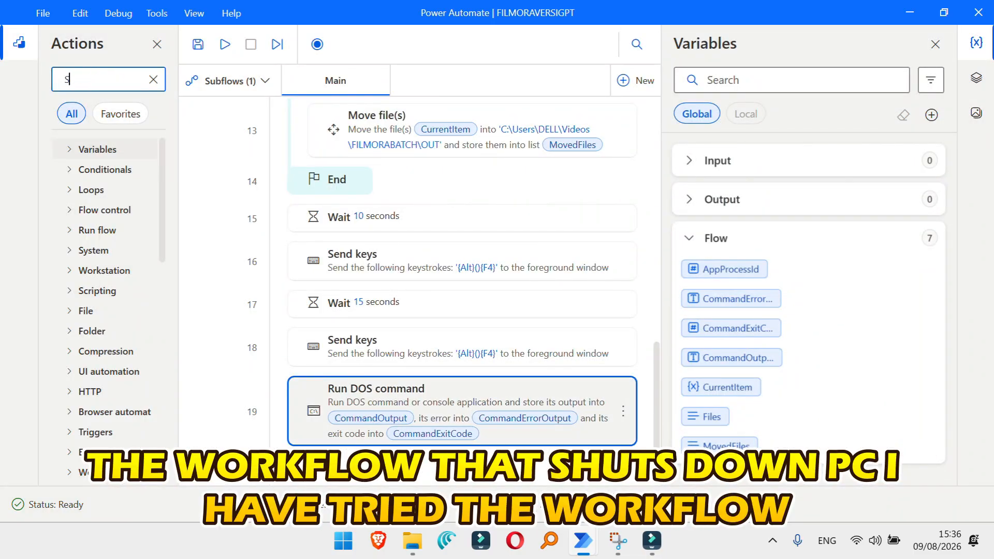
{"action": "type", "text": "HUTDOWN"}
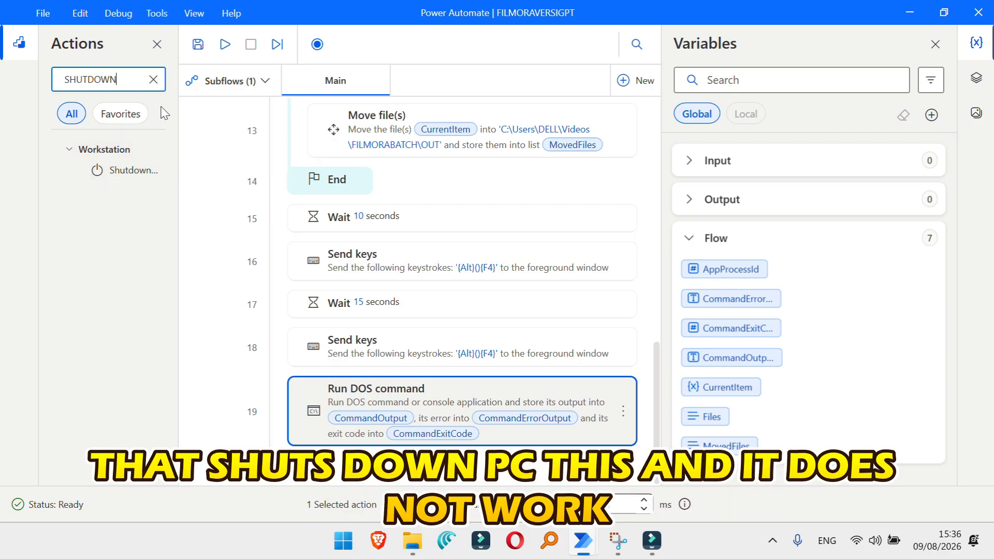
{"action": "left_click", "coordinate": [154, 80]}
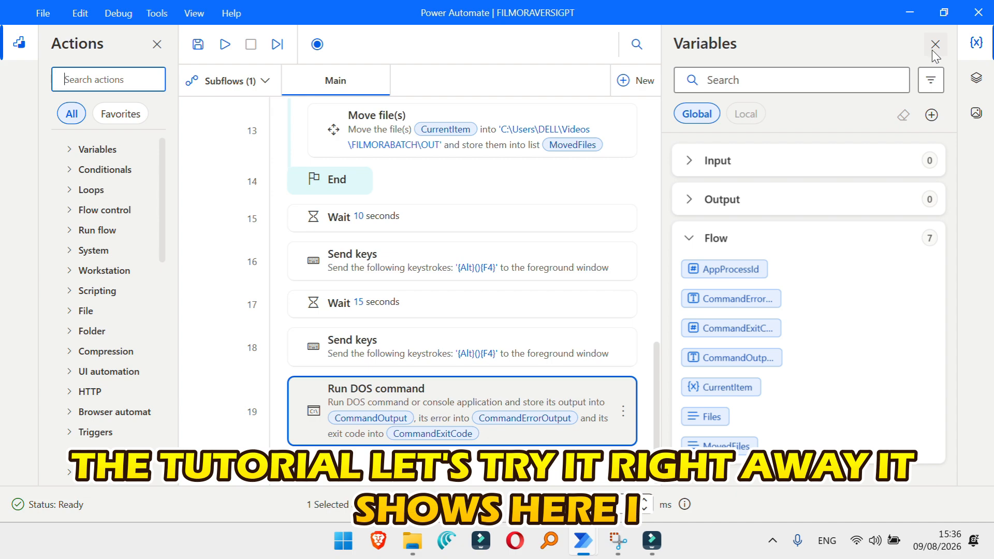
{"action": "left_click", "coordinate": [979, 12]}
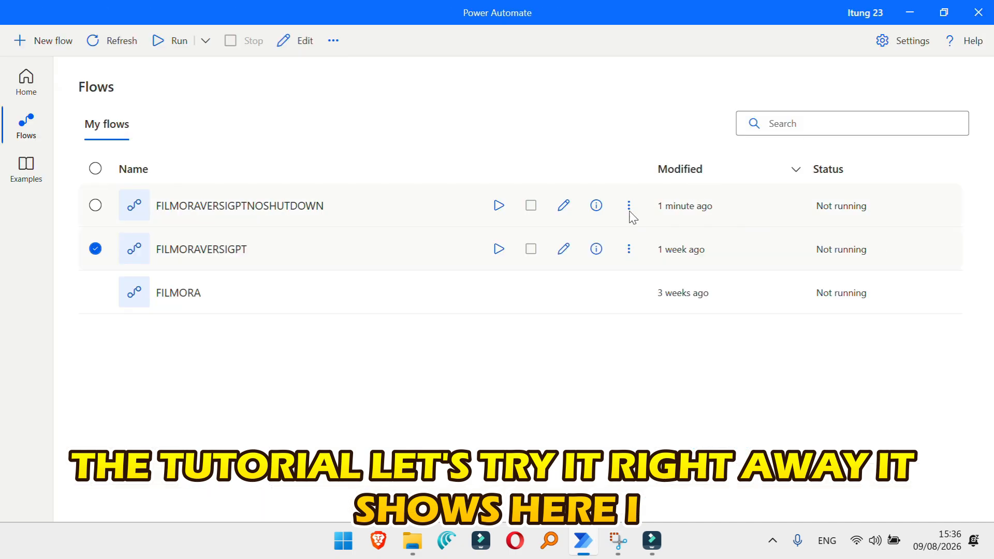
Step: Switch to File Explorer and check the TEST1.wfp and TEST2.wfp projects in the IN folder
{"action": "left_click", "coordinate": [413, 541]}
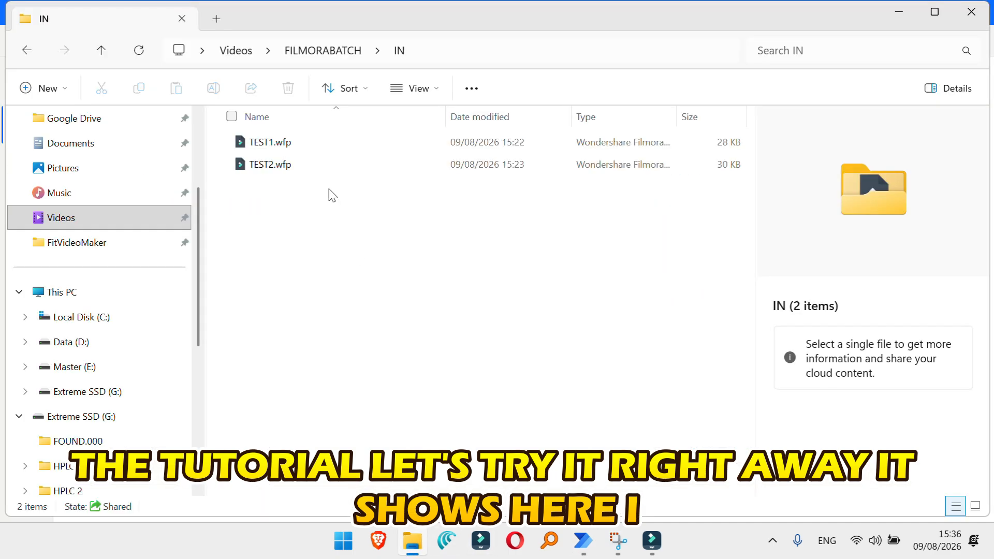
{"action": "left_click", "coordinate": [282, 145]}
{"action": "left_click", "coordinate": [278, 164]}
{"action": "left_click", "coordinate": [280, 143]}
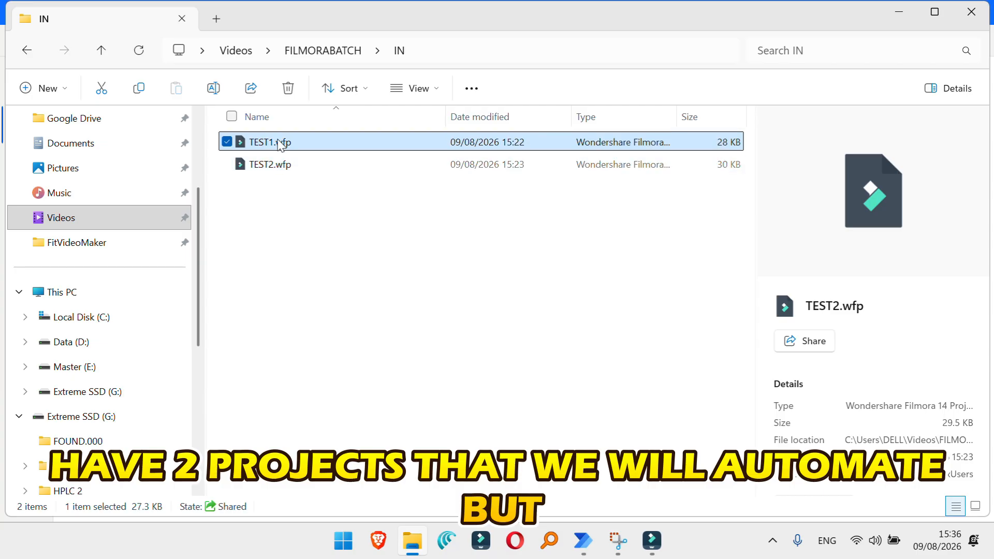
{"action": "left_click", "coordinate": [278, 165]}
{"action": "left_click", "coordinate": [280, 144]}
{"action": "left_click", "coordinate": [280, 164]}
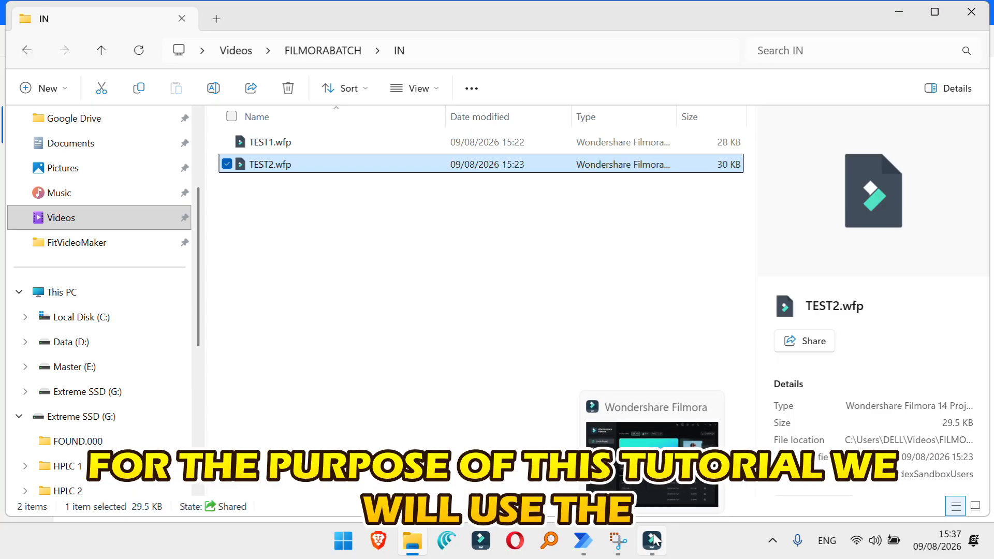
Step: Return to Power Automate, open the FILMORAVERSIGPTNOSHUTDOWN flow for editing, check that Filmora is open, and run the flow
{"action": "left_click", "coordinate": [591, 541]}
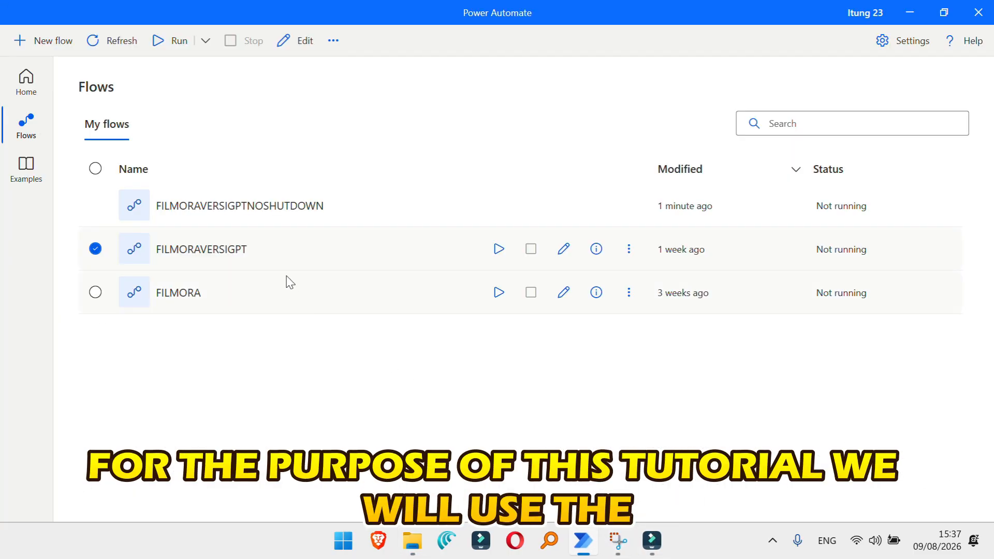
{"action": "left_click", "coordinate": [277, 217]}
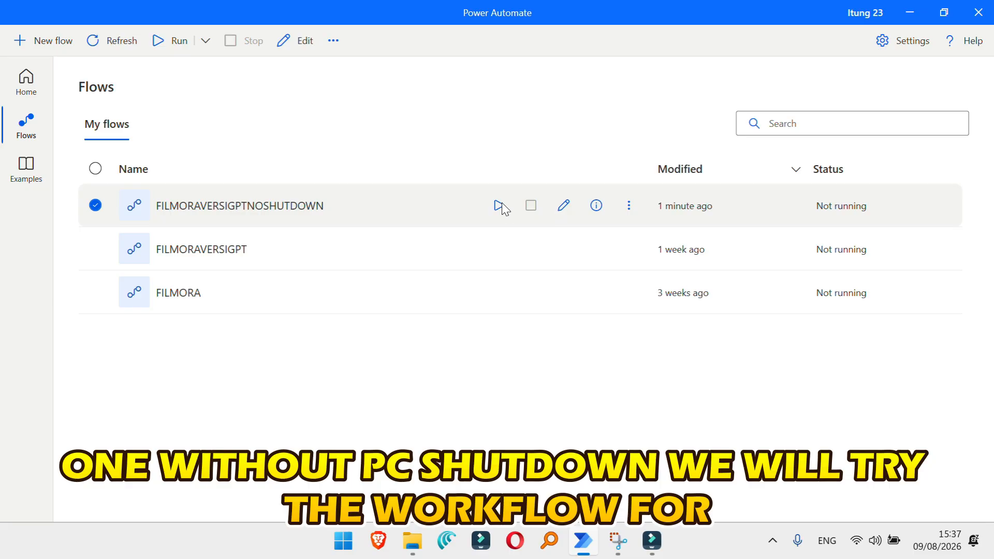
{"action": "left_click", "coordinate": [564, 206]}
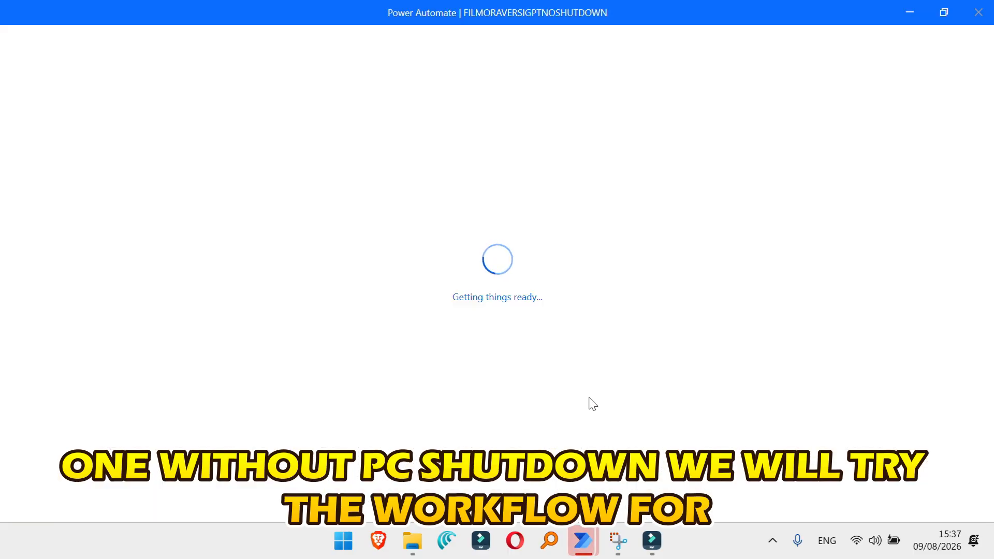
{"action": "left_click", "coordinate": [652, 541]}
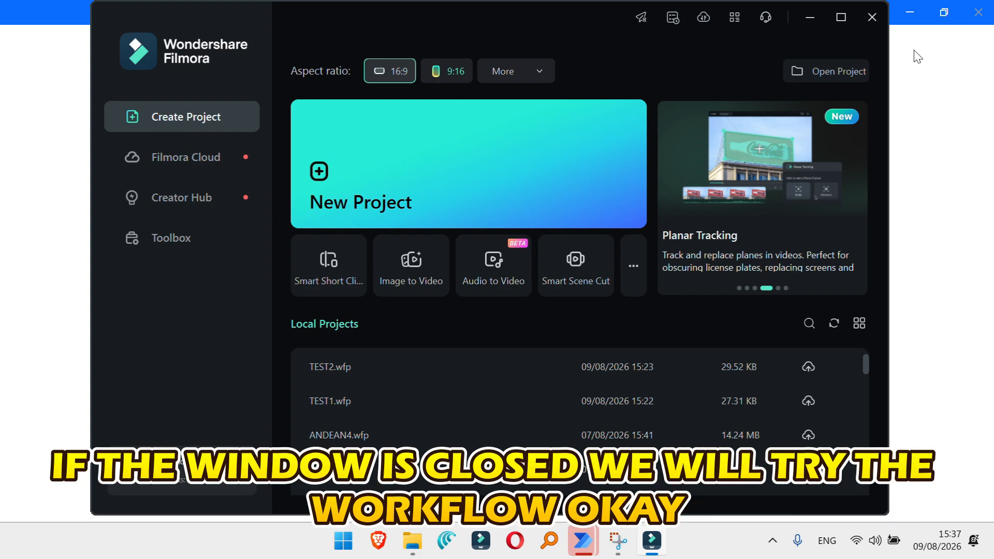
{"action": "left_click", "coordinate": [918, 55]}
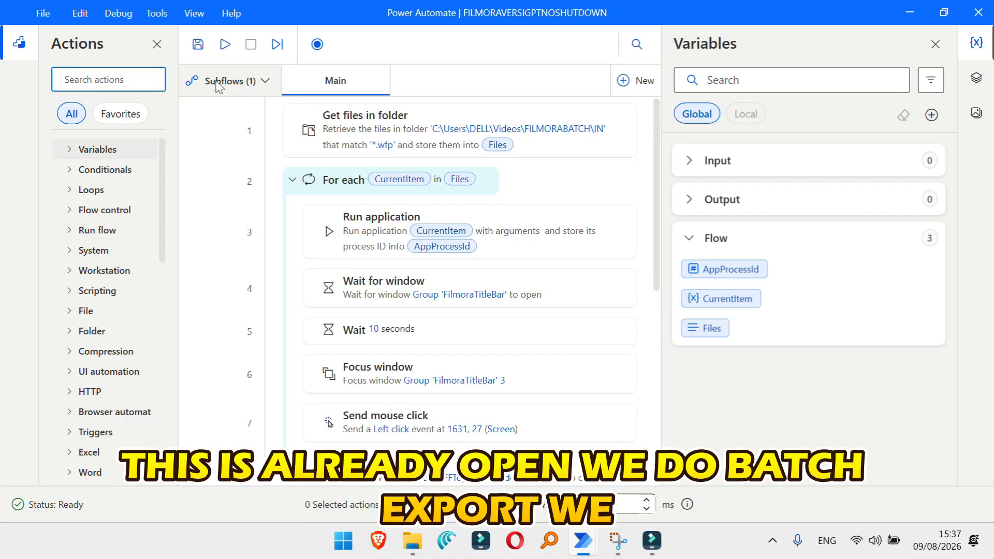
{"action": "left_click", "coordinate": [225, 46]}
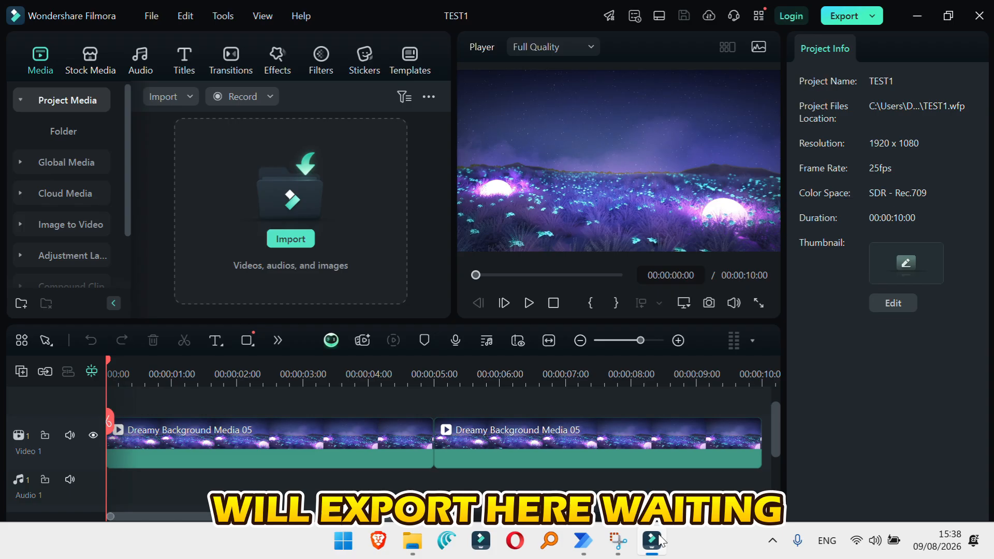
Step: Export the TEST1 project from Filmora as a local MP4 with the last-used settings and close the finished export window
{"action": "left_click", "coordinate": [844, 16]}
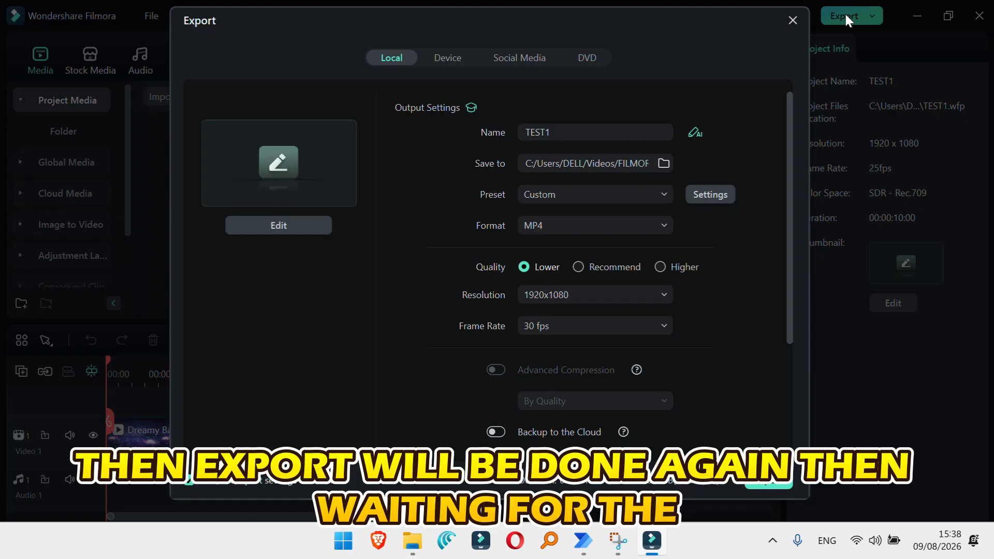
{"action": "left_click", "coordinate": [771, 486]}
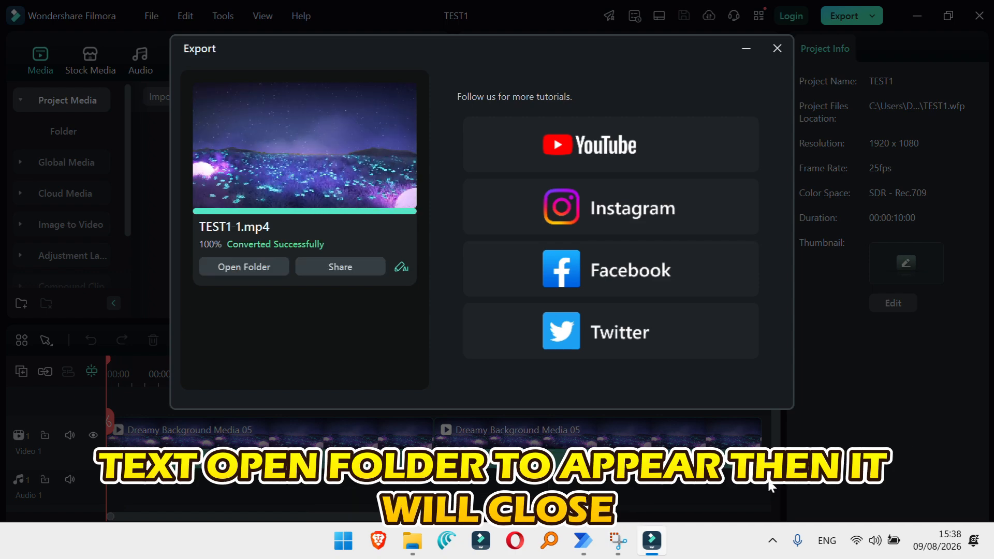
{"action": "left_click", "coordinate": [777, 47]}
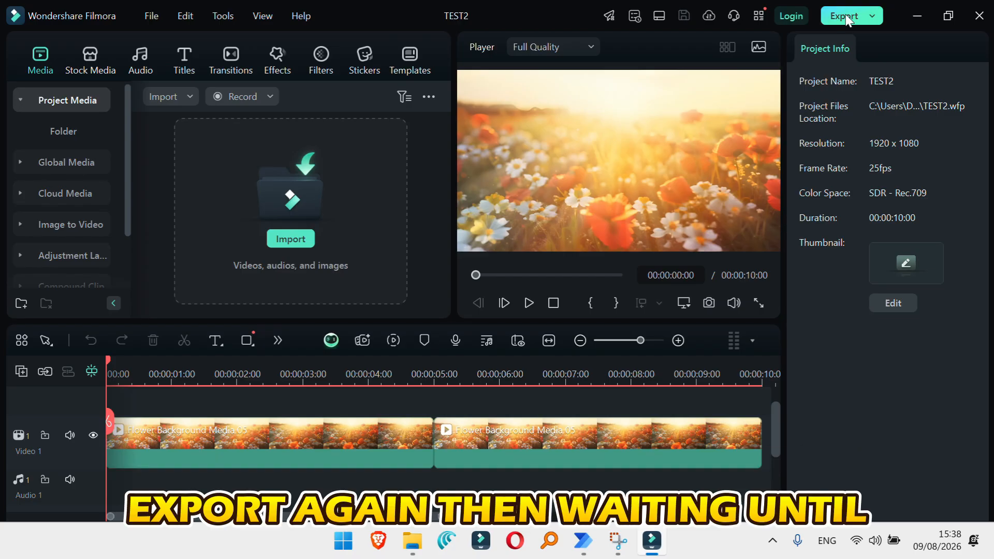
Step: Export the TEST2 project from Filmora as a local MP4 with the last-used settings and close the finished export window
{"action": "left_click", "coordinate": [846, 16]}
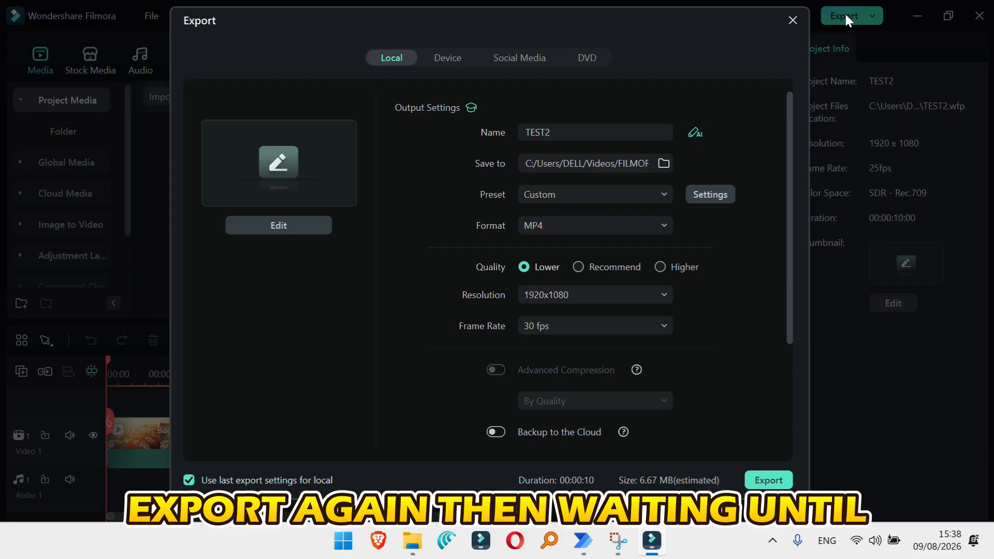
{"action": "left_click", "coordinate": [769, 480]}
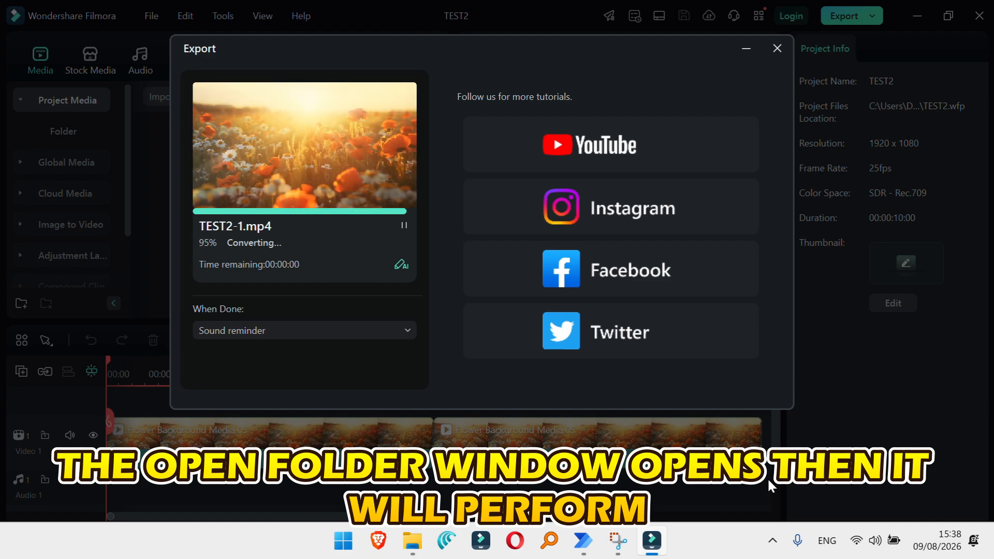
{"action": "left_click", "coordinate": [777, 48]}
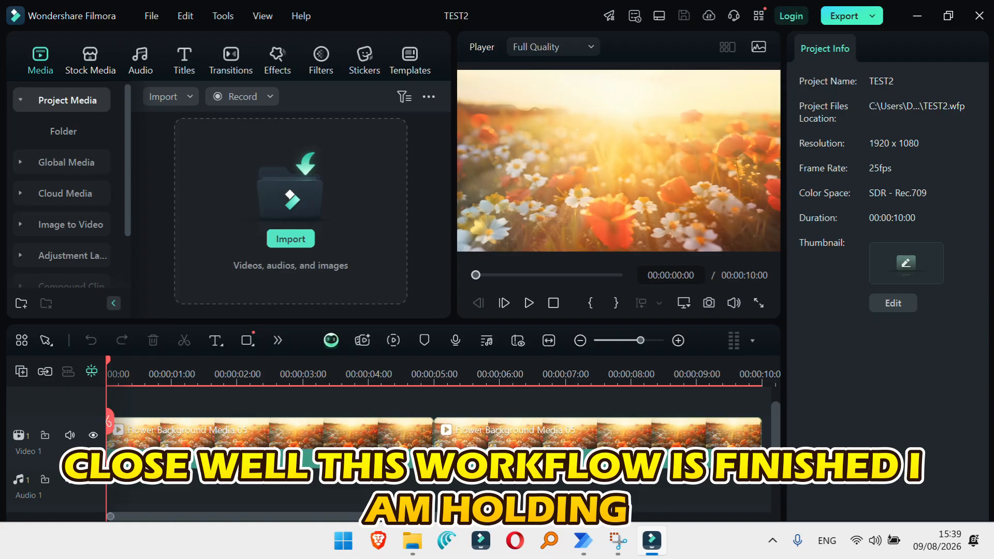
Step: Switch back to the FILMORAVERSIGPTNOSHUTDOWN flow editor in Power Automate and review the run status and the flow's actions
{"action": "mouse_move", "coordinate": [591, 540]}
{"action": "left_click", "coordinate": [671, 437]}
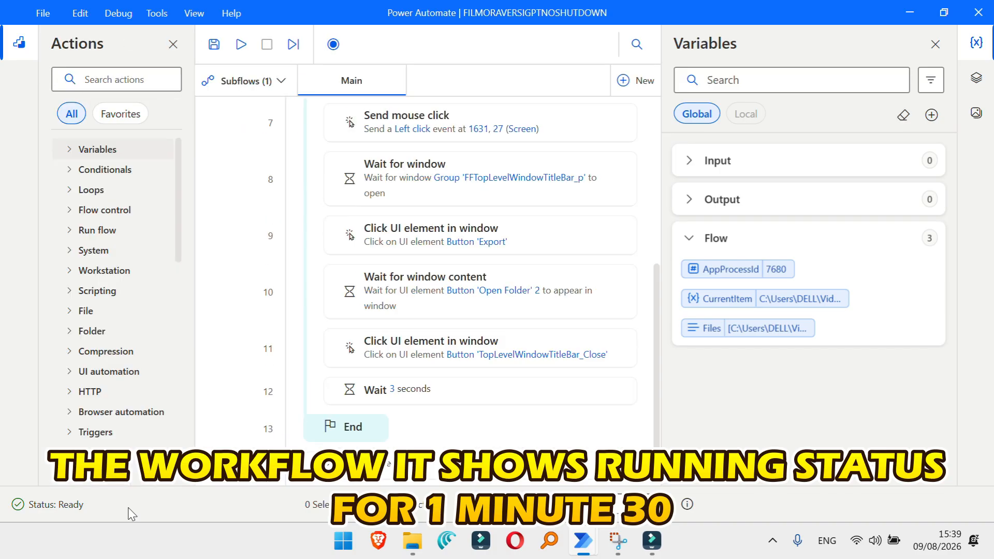
{"action": "scroll", "coordinate": [463, 369], "scroll_direction": "down", "scroll_amount": 2}
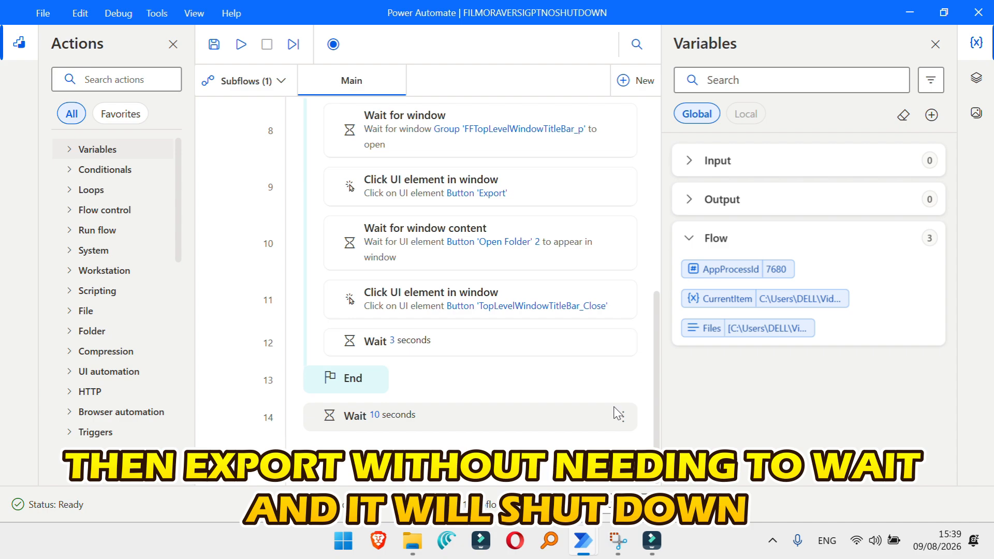
{"action": "scroll", "coordinate": [616, 412], "scroll_direction": "up", "scroll_amount": 6}
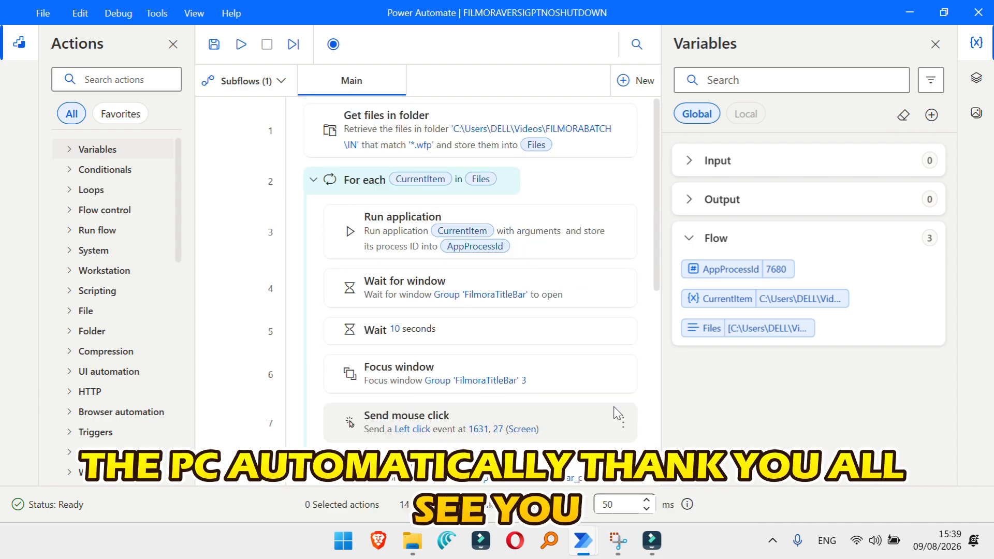
{"action": "scroll", "coordinate": [616, 411], "scroll_direction": "down", "scroll_amount": 6}
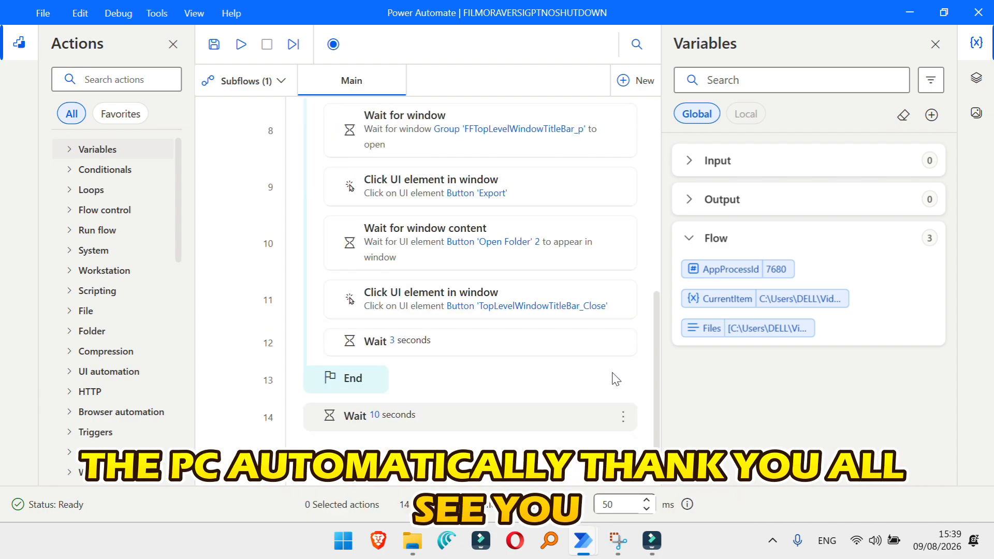
{"action": "scroll", "coordinate": [609, 290], "scroll_direction": "up", "scroll_amount": 3}
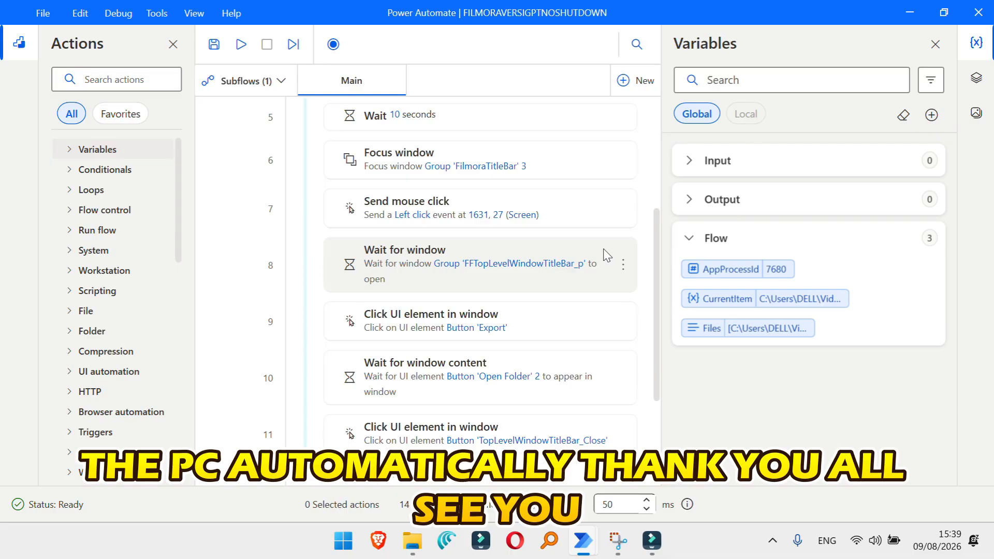